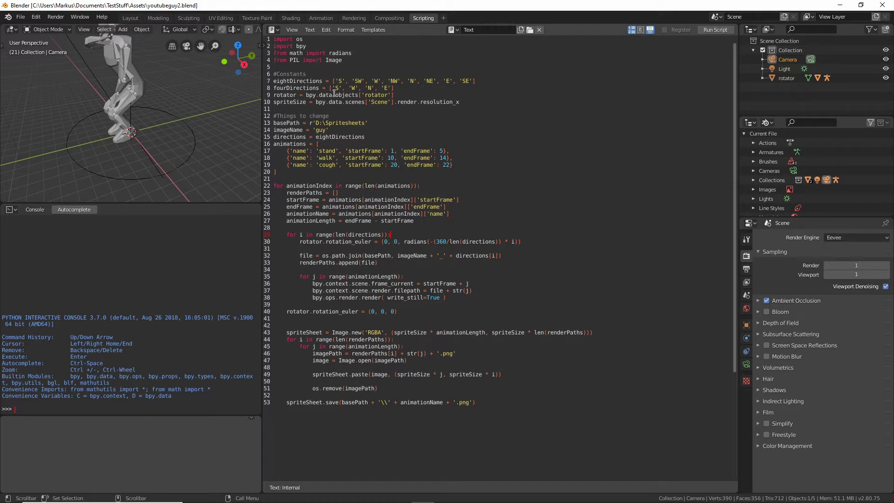
- In the Layout workspace, change the base color of the character's Shirt material to a darker red
left_click(130, 18)
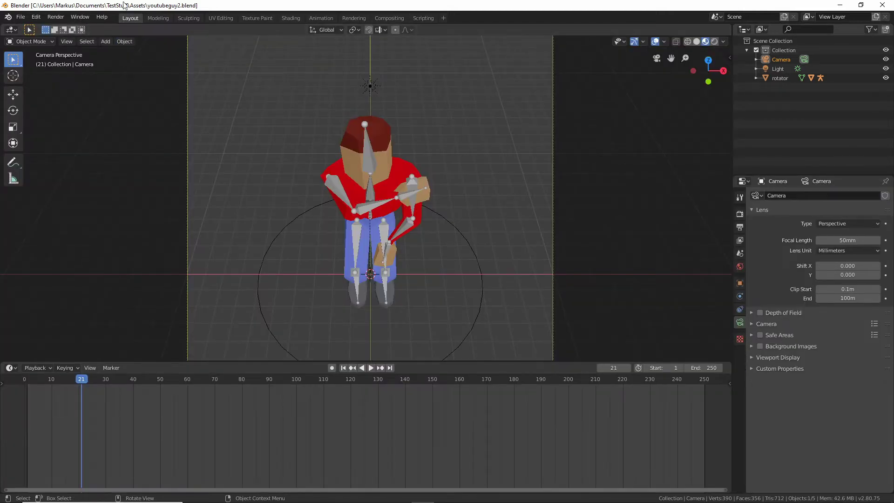
middle_click_drag(320, 208, 519, 195)
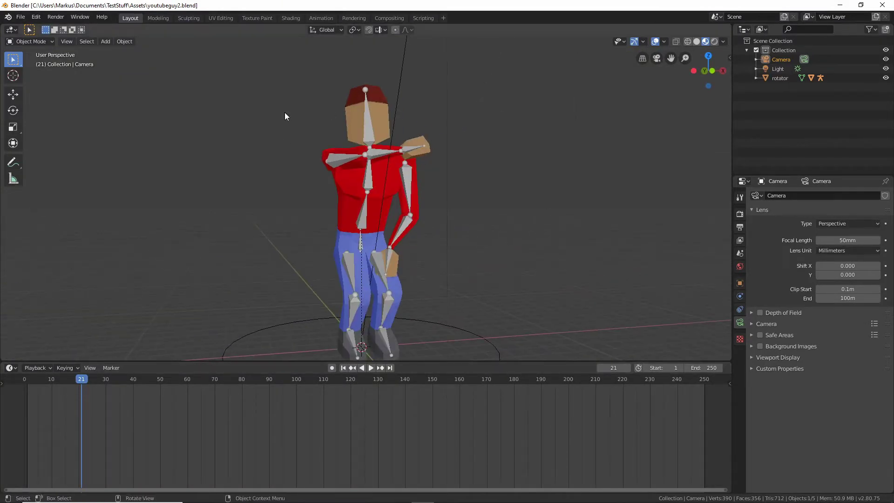
left_click(391, 181)
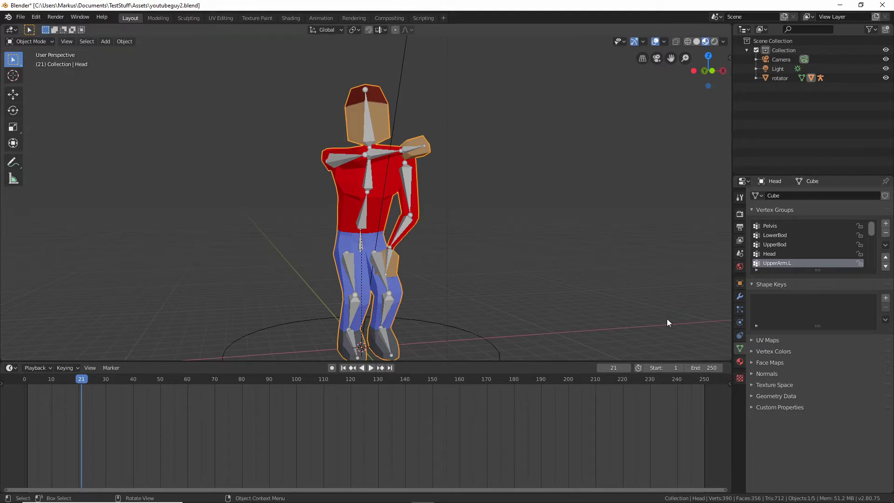
left_click(740, 361)
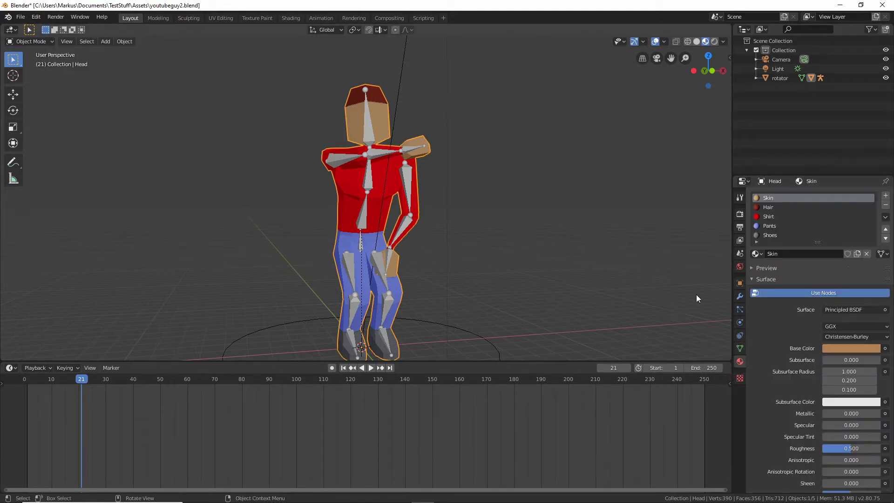
left_click(778, 218)
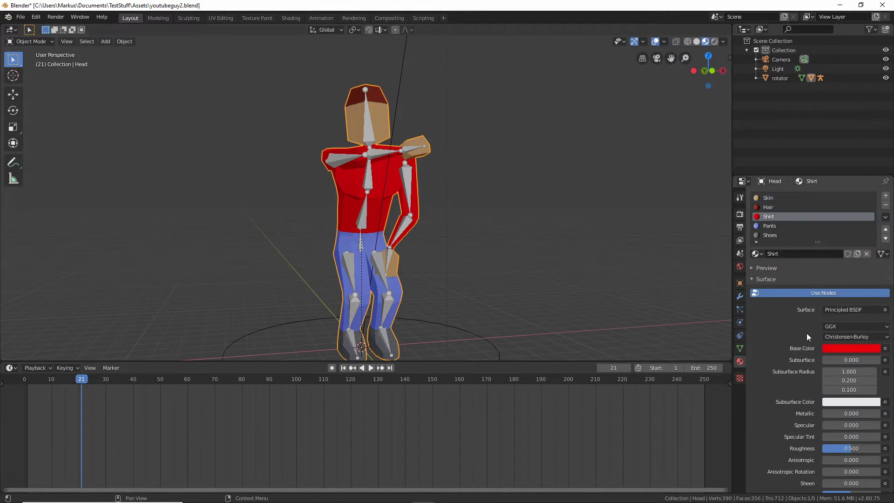
left_click(837, 348)
left_click(834, 277)
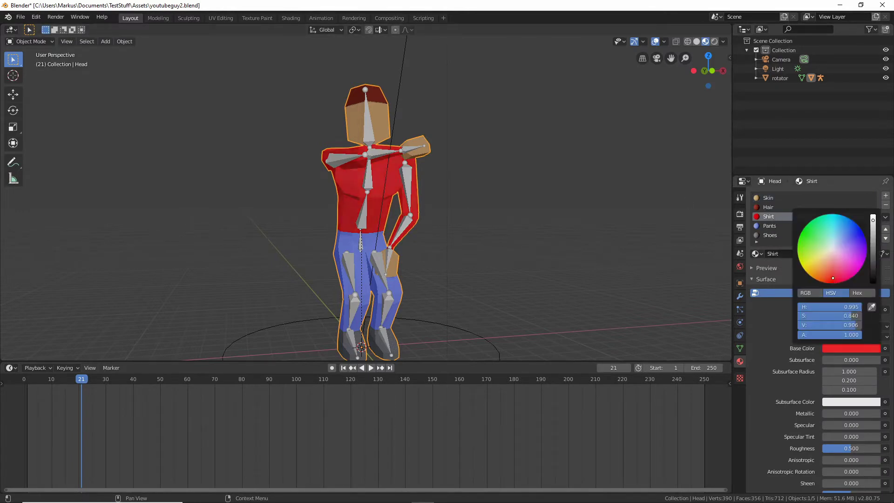
left_click(873, 244)
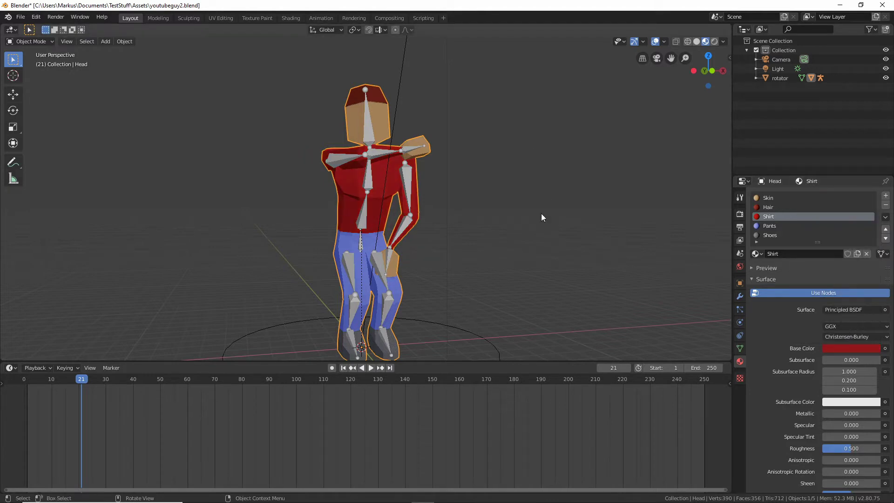
left_click(503, 234)
left_click(376, 204)
middle_click_drag(446, 185, 396, 208)
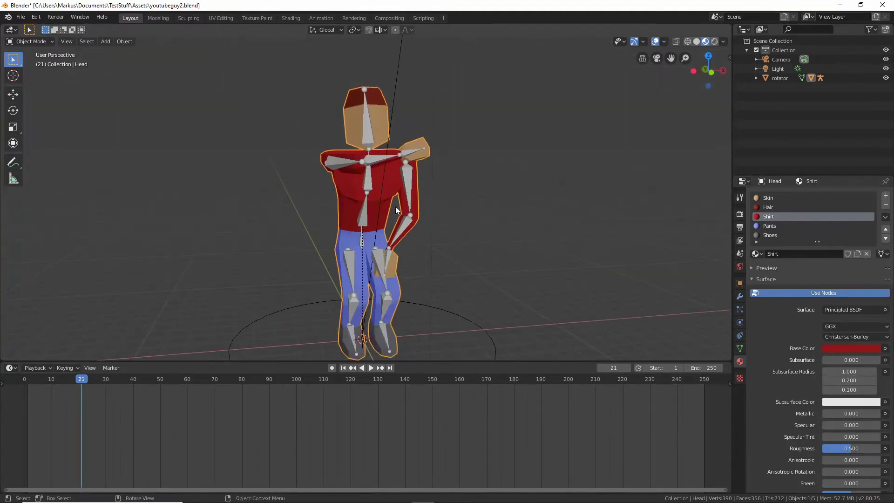
- Darken the blue base color of the Pants material to a value of about 0.53
left_click(770, 226)
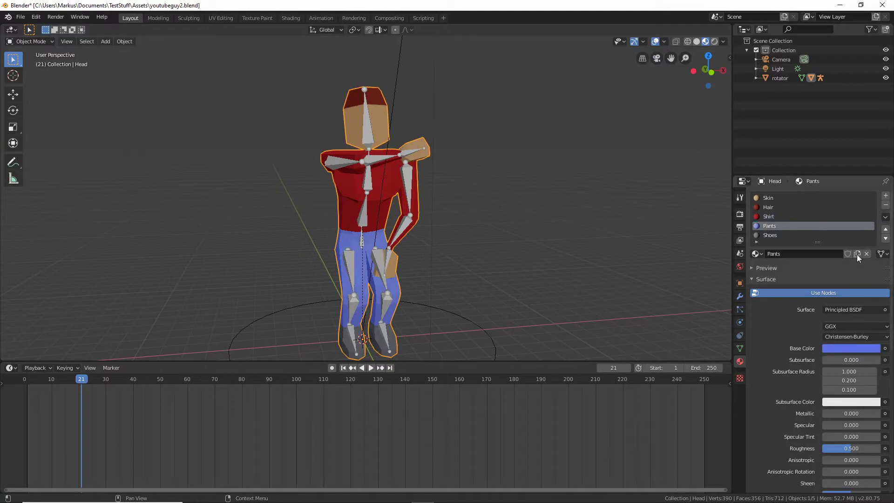
left_click(845, 348)
left_click_drag(873, 235, 874, 245)
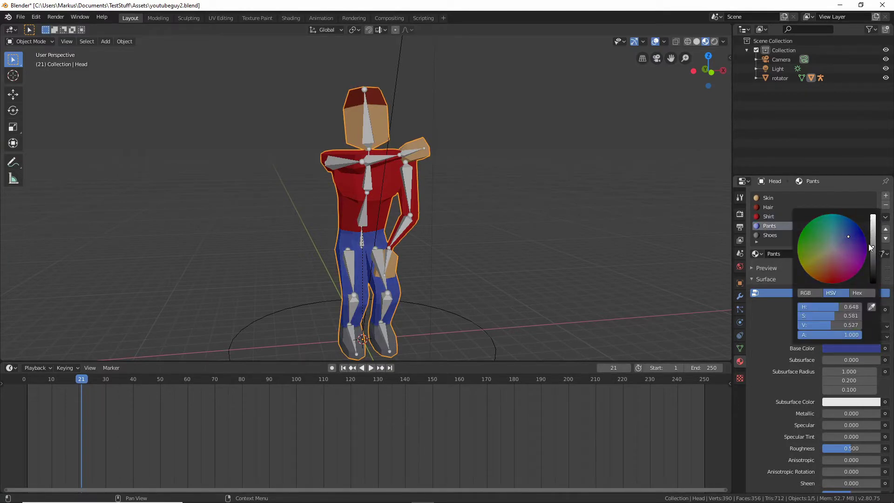
- Try a light gray on the Shoes material's base color, and settle on a very dark gray
left_click(791, 235)
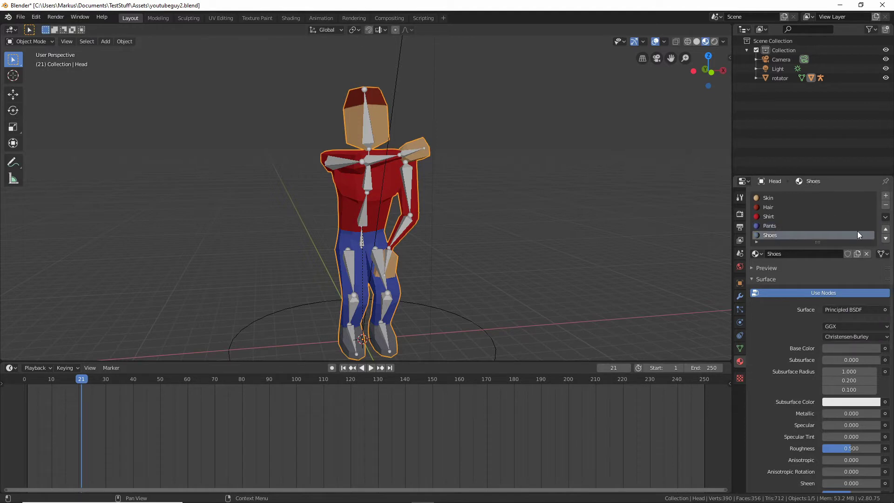
left_click(851, 348)
left_click_drag(820, 325, 846, 324)
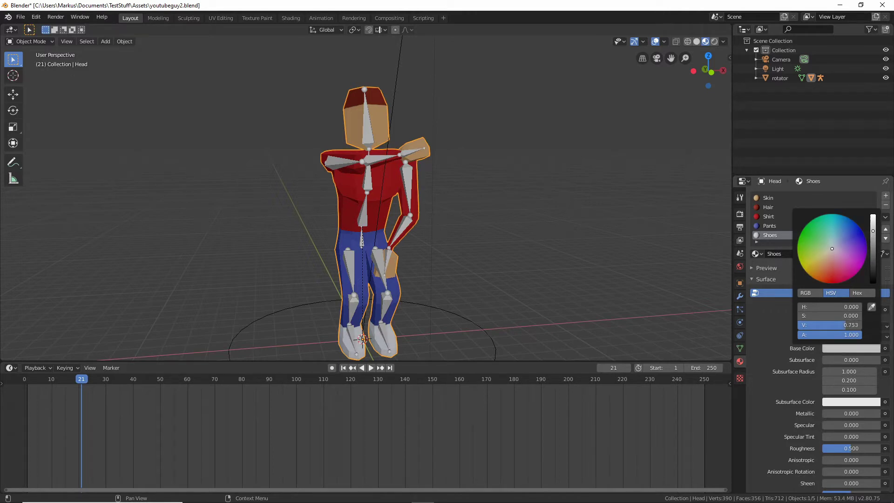
left_click_drag(845, 325, 815, 325)
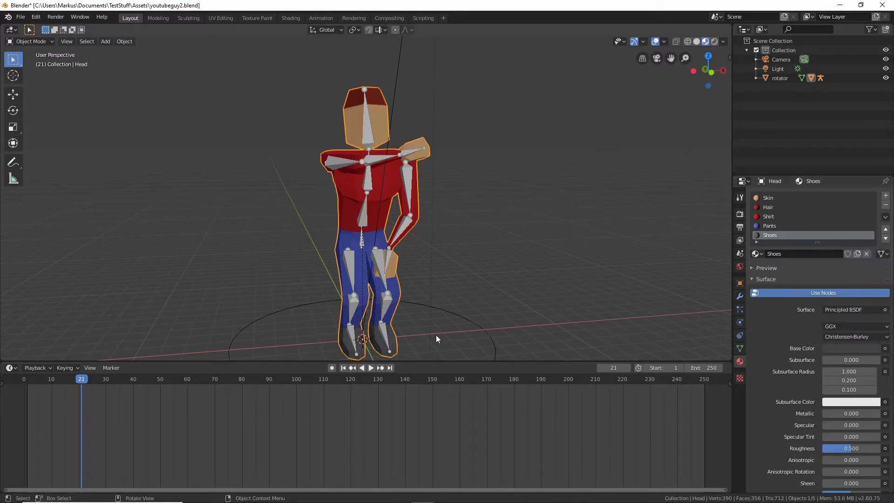
- Go to frame 10, switch to the right orthographic view and put the character's armature in Pose Mode
middle_click_drag(533, 213, 136, 241)
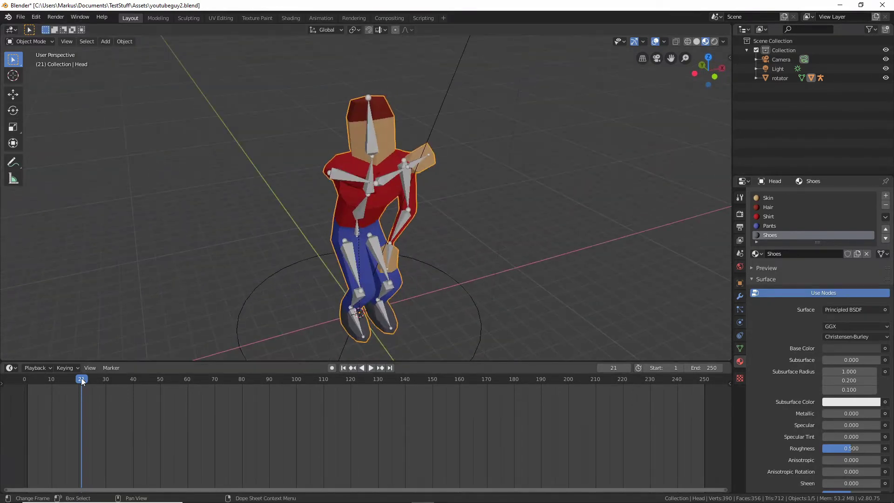
left_click_drag(82, 382, 52, 389)
middle_click_drag(437, 218, 330, 206)
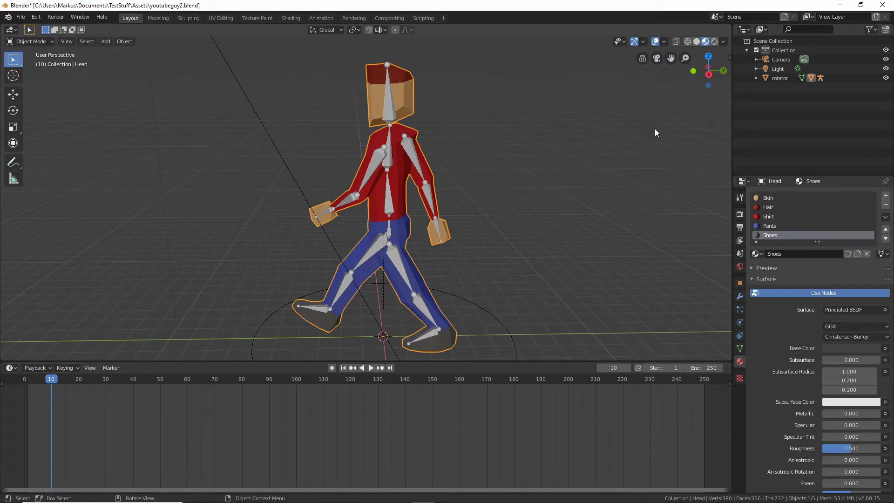
left_click(709, 74)
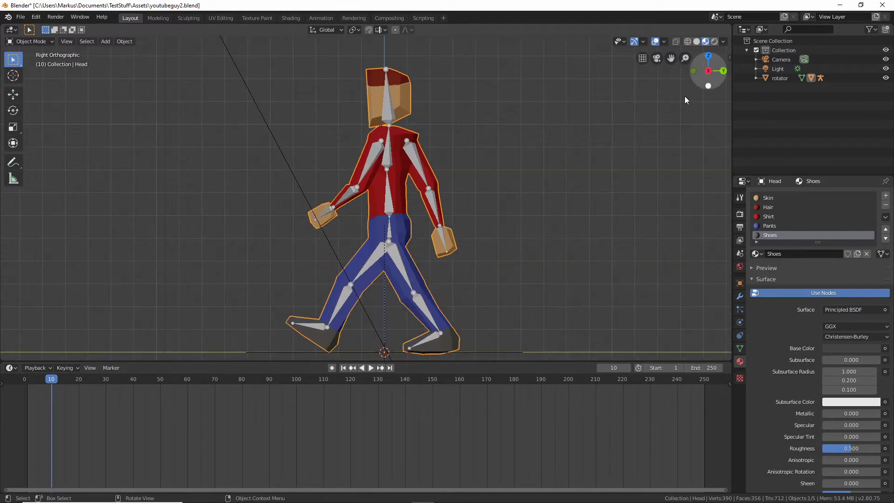
left_click(401, 258)
left_click(45, 41)
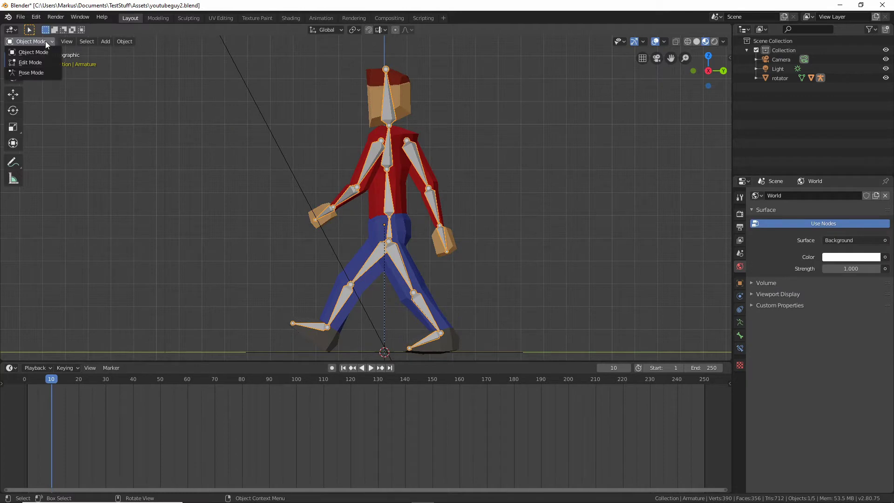
left_click(49, 74)
- Rotate the forward right upper leg bone back toward the body to shorten the stride at frame 10
left_click(374, 264)
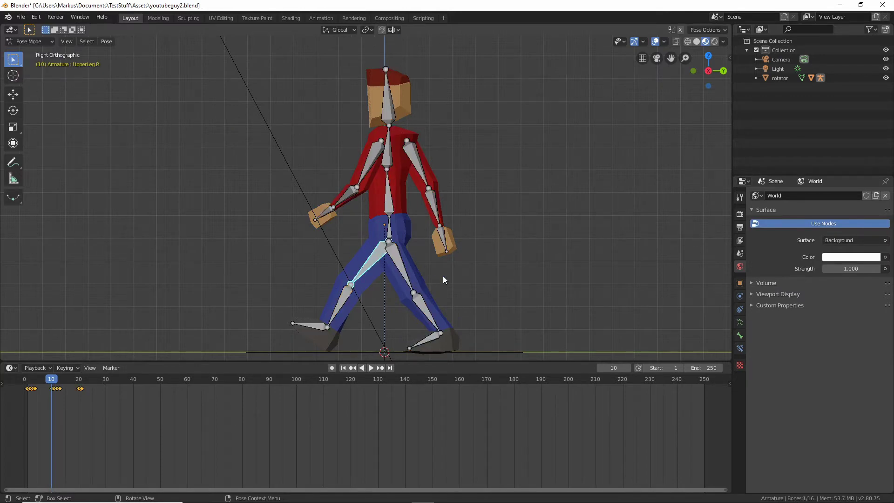
key("r")
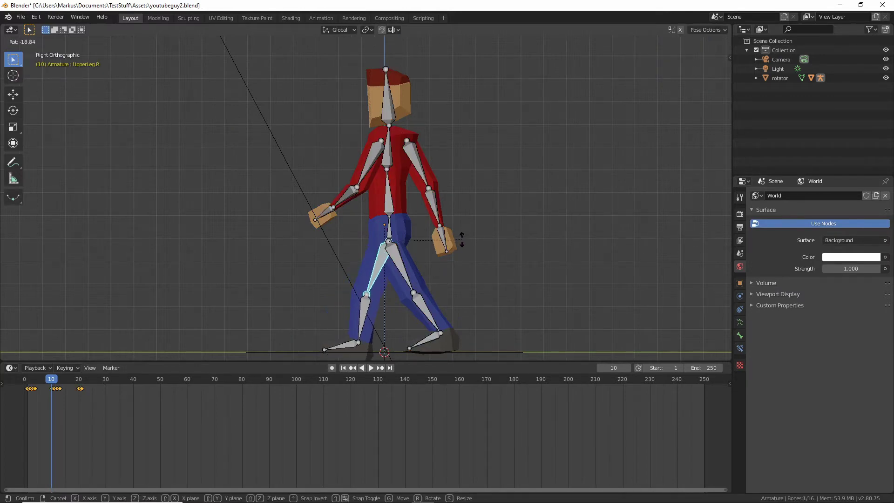
left_click(495, 276)
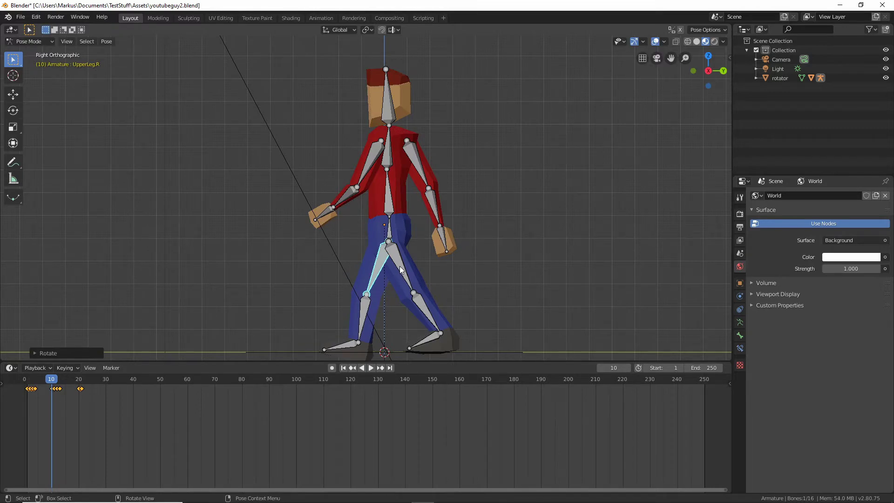
key("r")
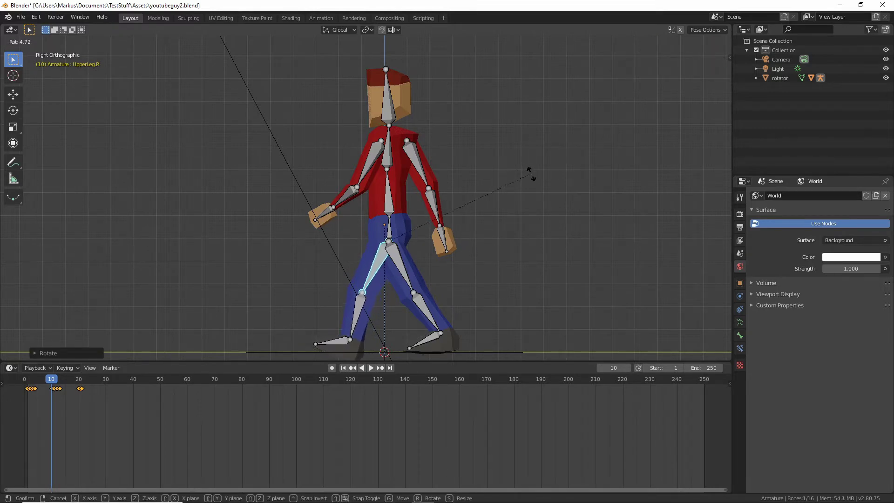
left_click(531, 174)
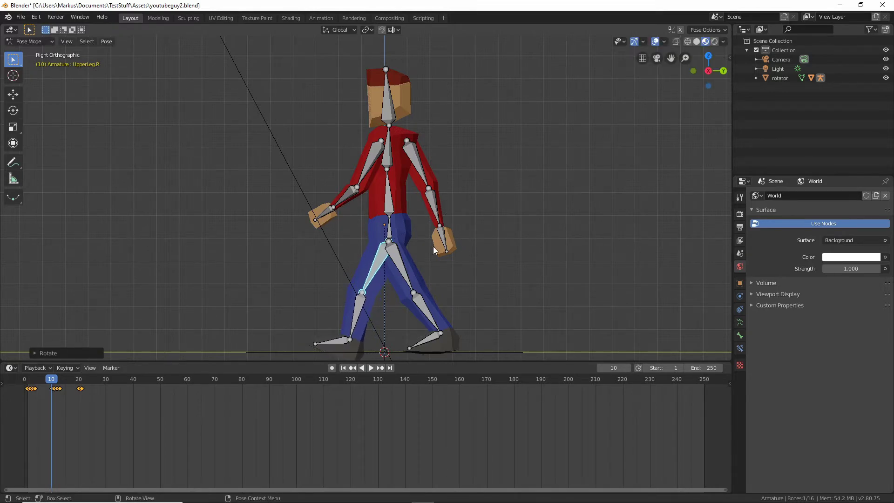
- Raise the pelvis bone about 0.51 m along the global Z axis
left_click(392, 228)
key("g")
key("z")
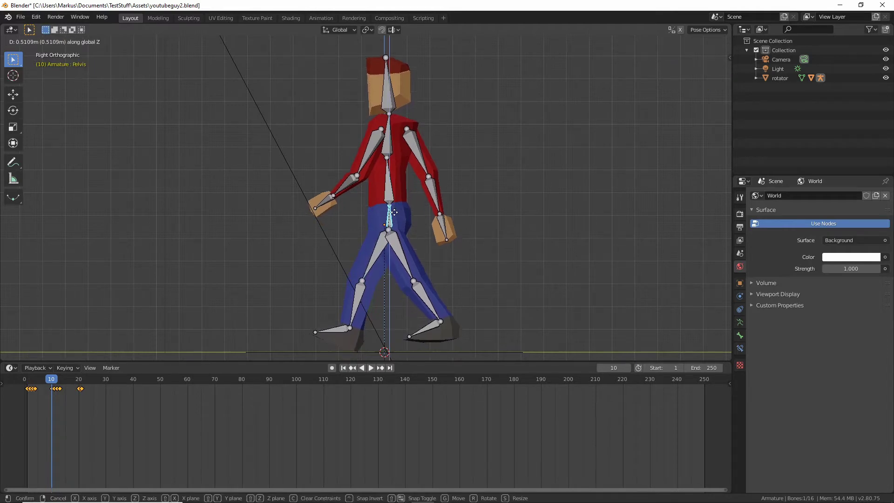
left_click(396, 225)
- Rotate the trailing left foot bone so its toe points down toward the ground
left_click(426, 328)
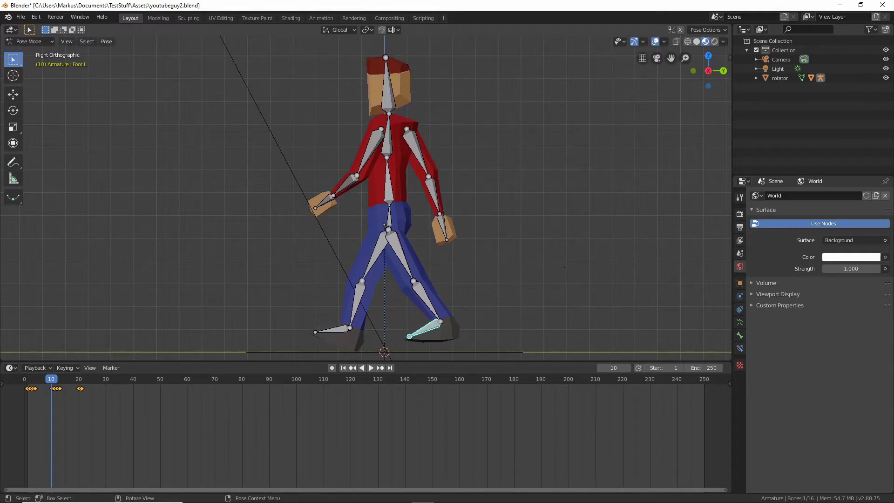
key("r")
left_click(592, 298)
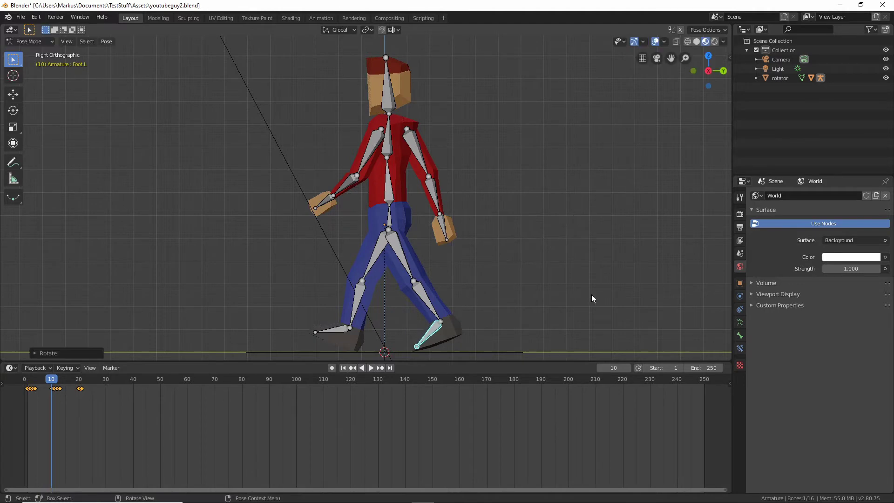
- Insert location, rotation and scale keyframes for all bones at frame 10
left_click(532, 253)
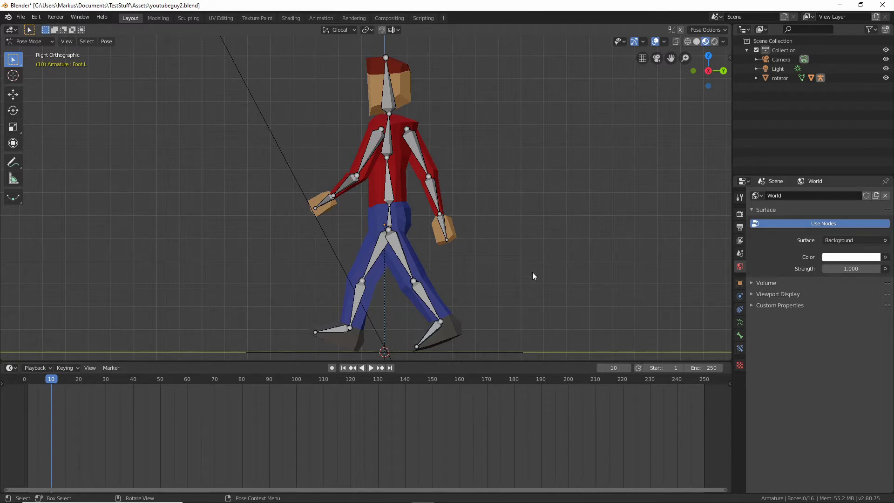
key("a")
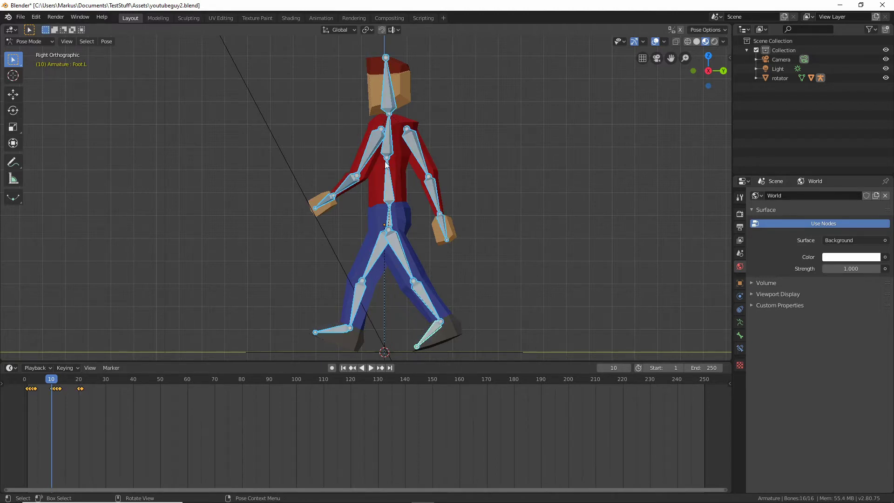
key("i")
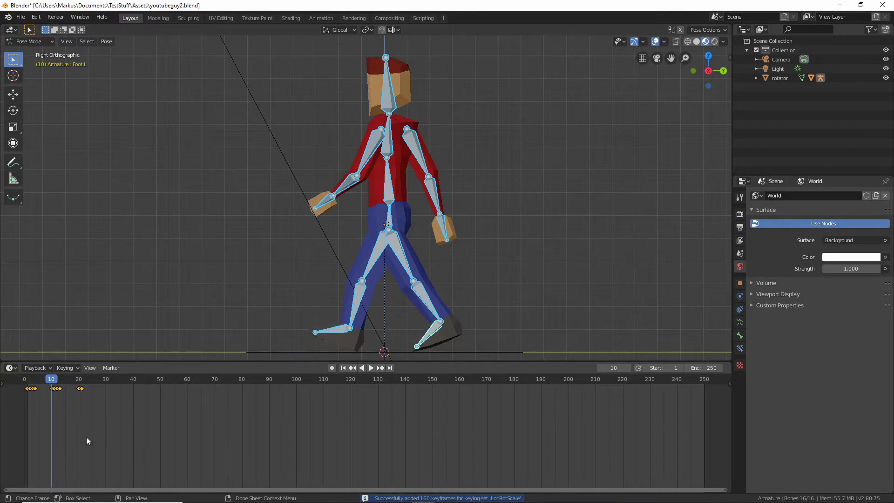
- Copy the frame 10 pose of all bones to frame 12 and keyframe its location, rotation and scale there
key("ctrl+c")
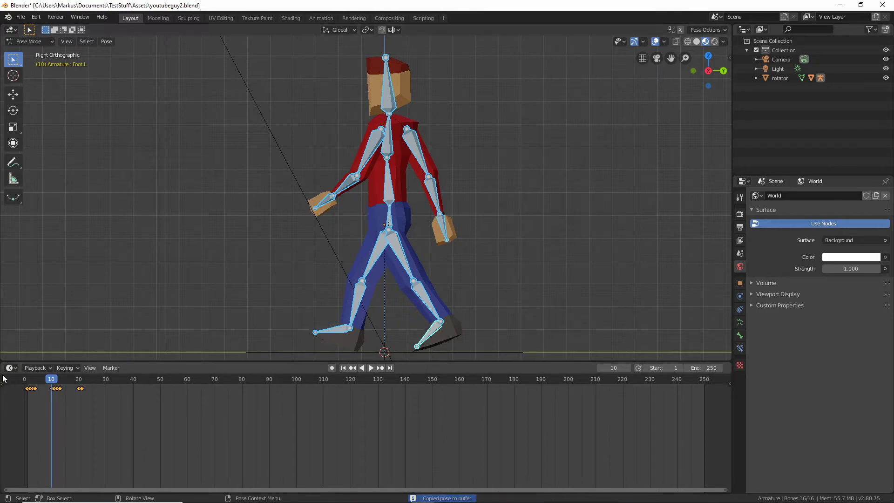
left_click_drag(52, 383, 57, 383)
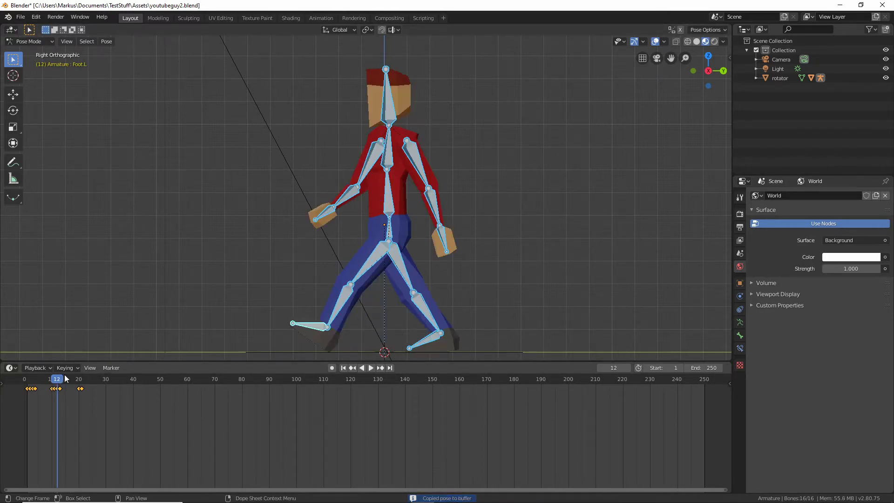
key("ctrl+v")
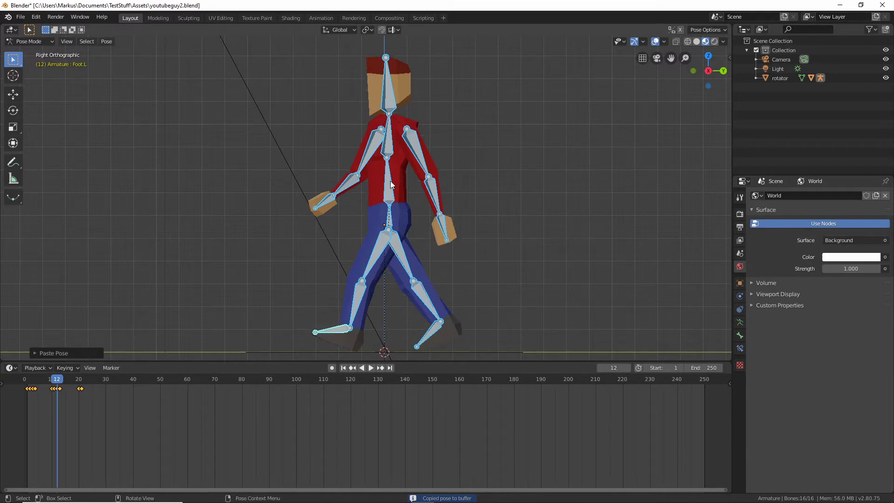
key("i")
- Go to frame 11 and briefly play the animation to check the adjusted walk poses
left_click(55, 379)
key("space")
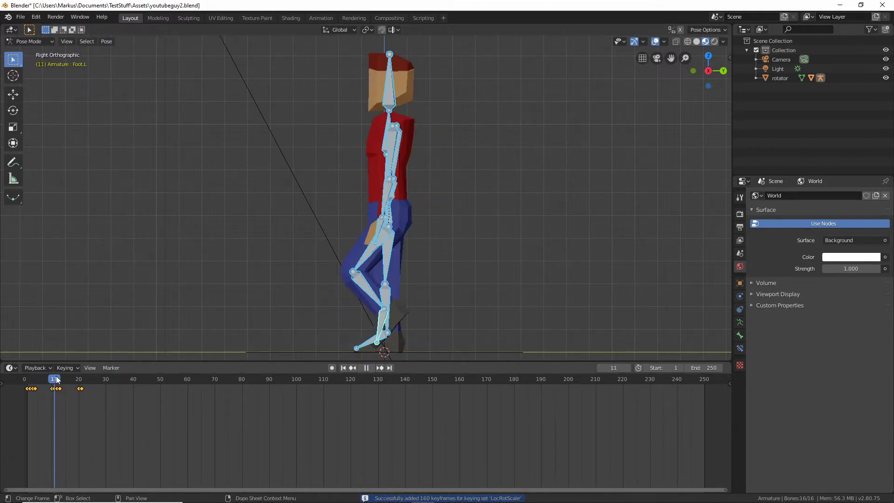
key("space")
- Render the current frame, examine the pixelated character sprite up close and close the render
middle_click_drag(396, 218, 377, 242)
key("F12")
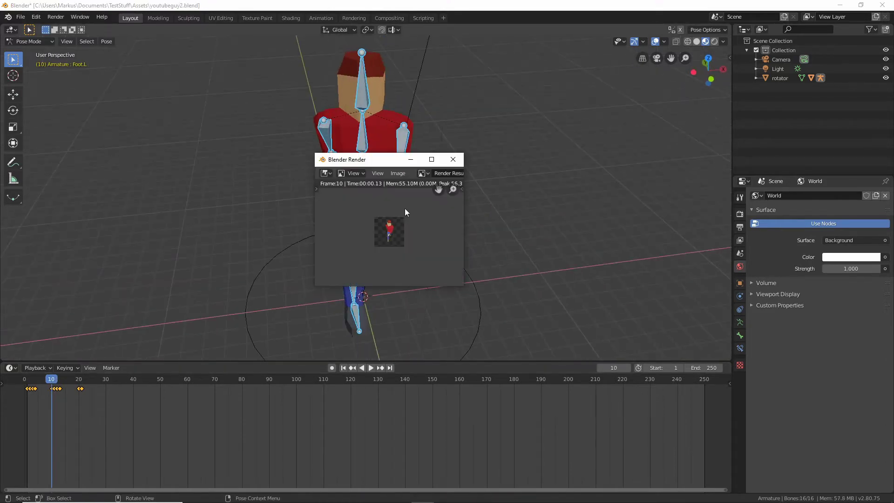
scroll(397, 233, "up", 4)
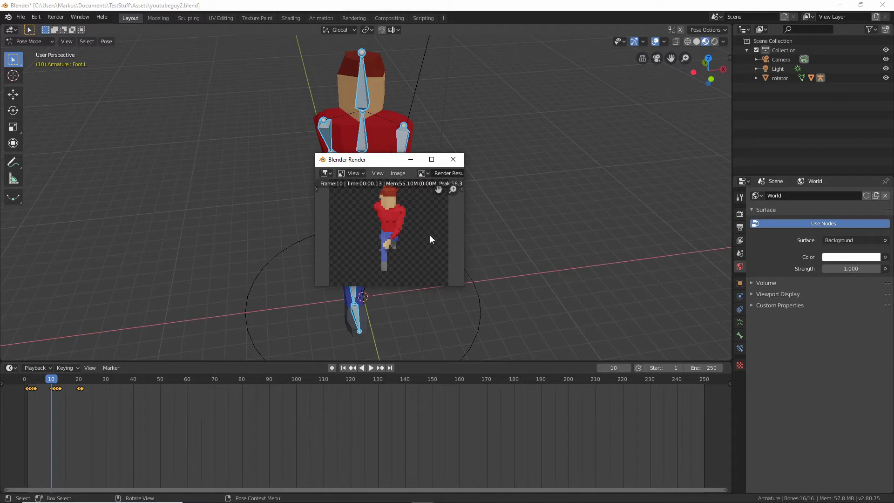
scroll(428, 223, "down", 2)
left_click(453, 159)
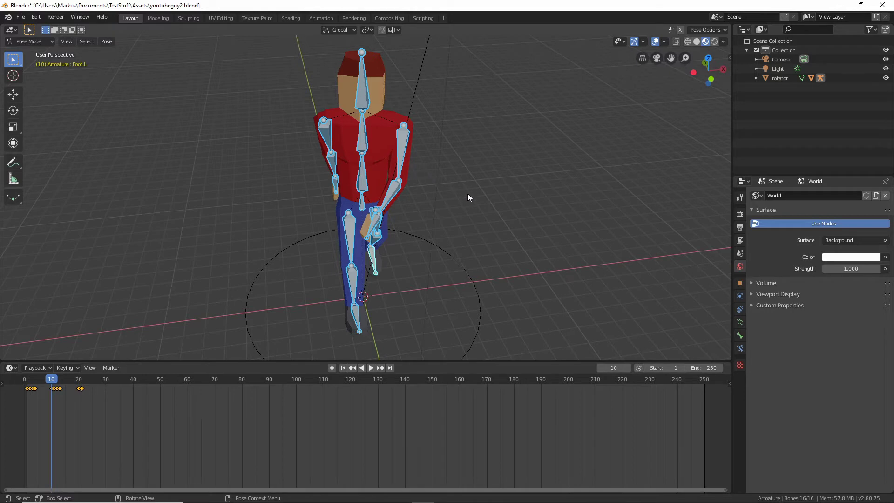
- Open the world background settings, deselect the bones, and render frame 10 to check the sprite with the white world color
left_click(740, 253)
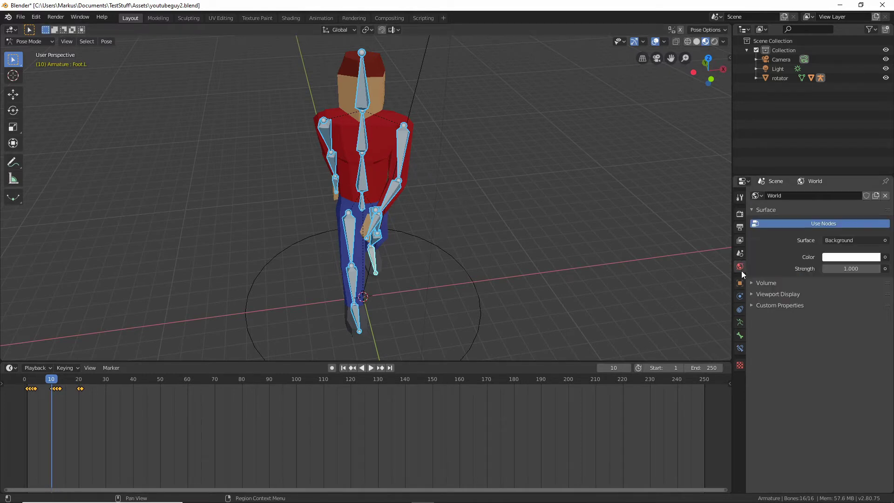
left_click(740, 266)
left_click(835, 258)
left_click(844, 259)
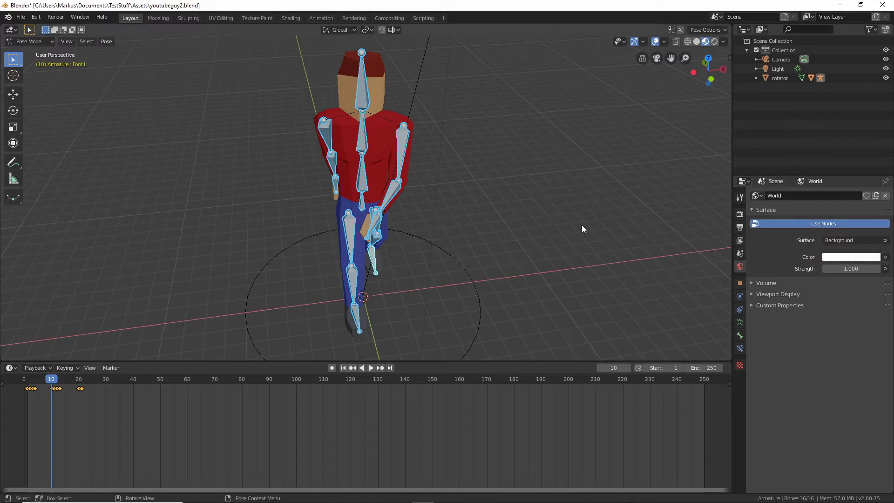
left_click(543, 223)
key("F12")
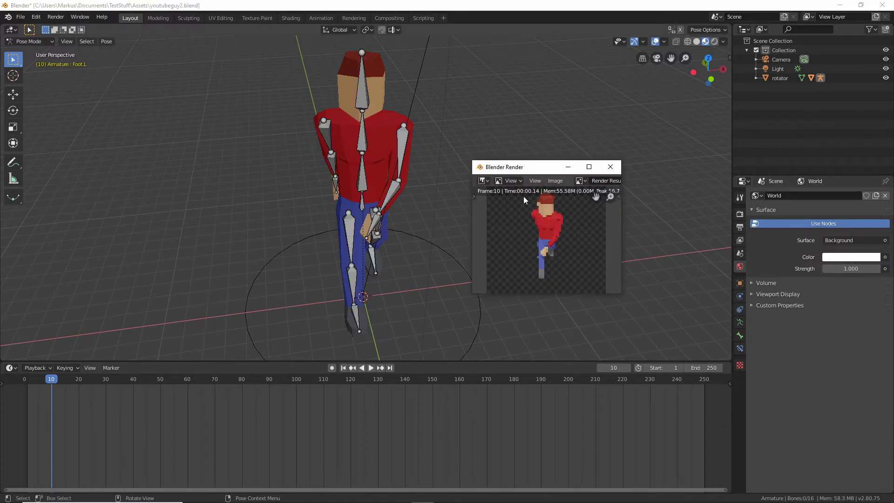
left_click(610, 166)
- Darken the world background color to a grey with value 0.58, test-render frame 10 and close the render
left_click(834, 257)
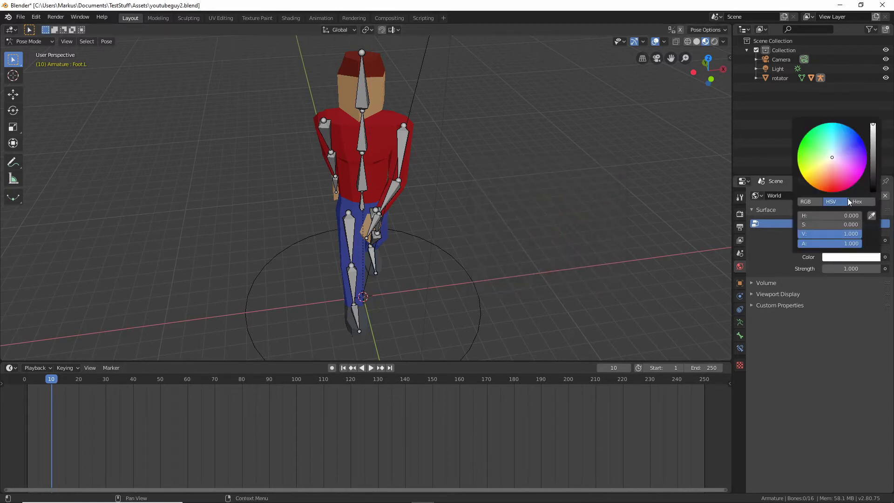
scroll(860, 163, "down", 8)
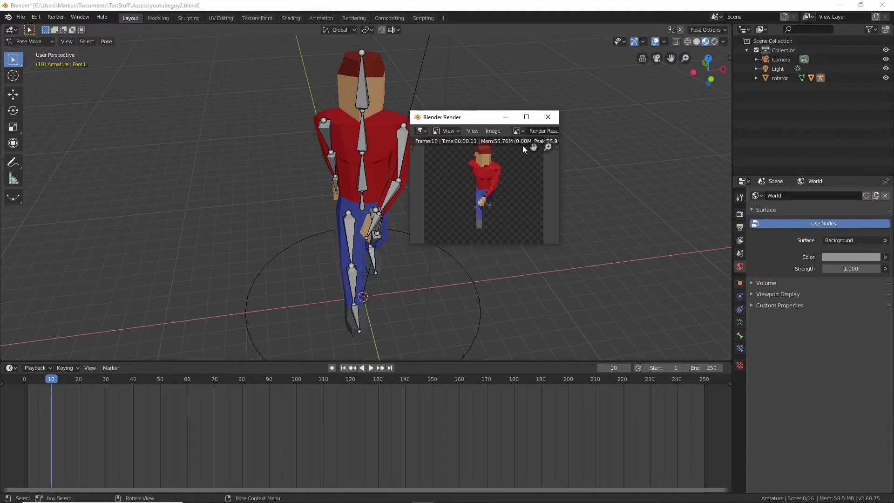
left_click_drag(478, 119, 480, 125)
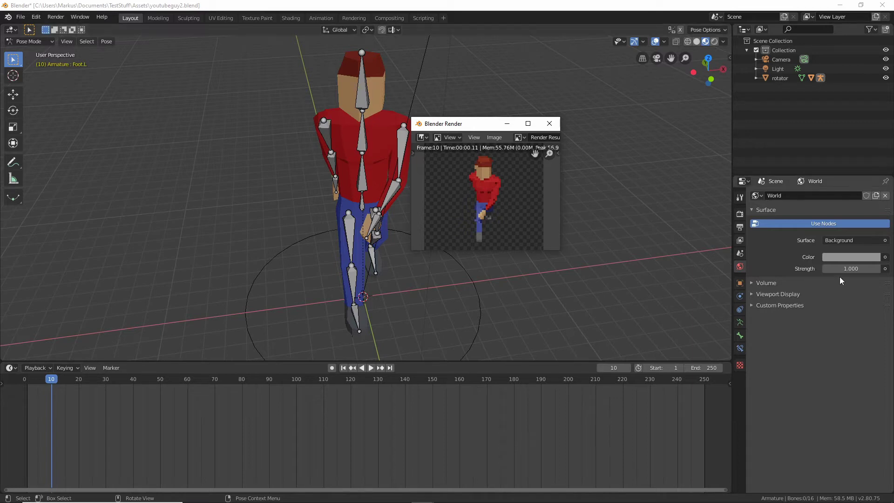
left_click(548, 124)
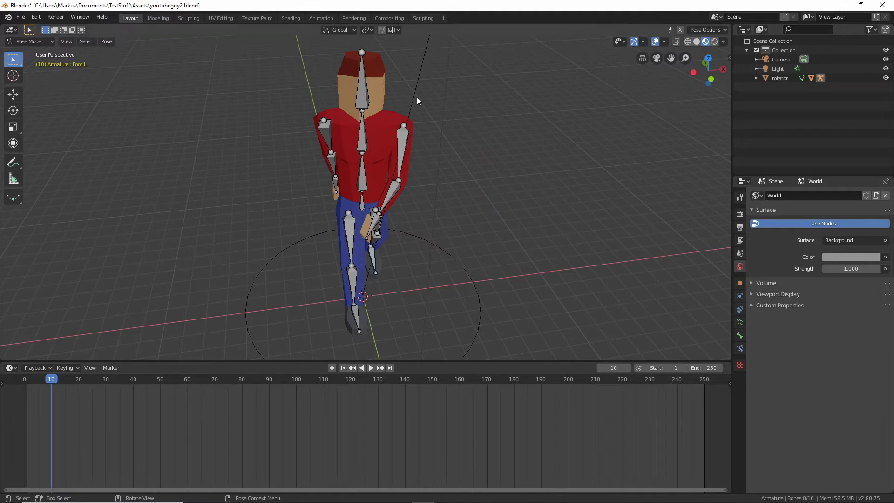
- Darken the world background color to a deeper grey, render frame 10, examine the sprite up close and close the render
middle_click_drag(500, 267, 498, 217)
left_click(850, 256)
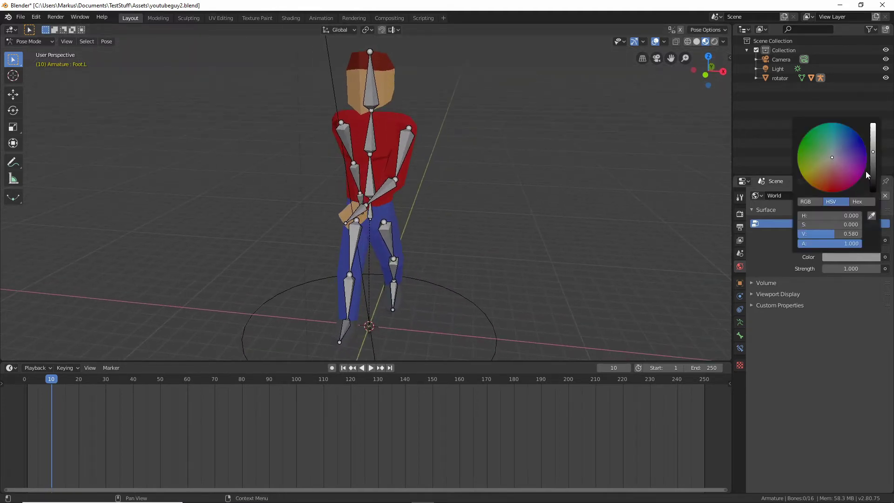
left_click_drag(874, 158, 874, 166)
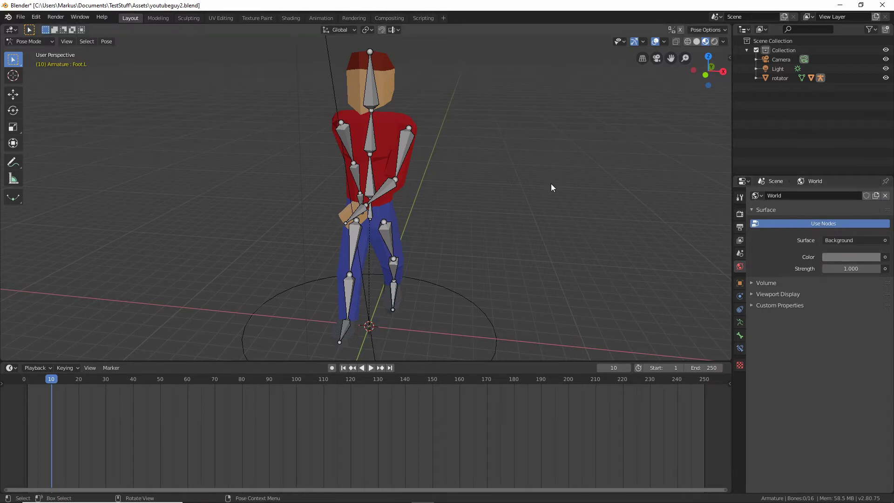
key("F12")
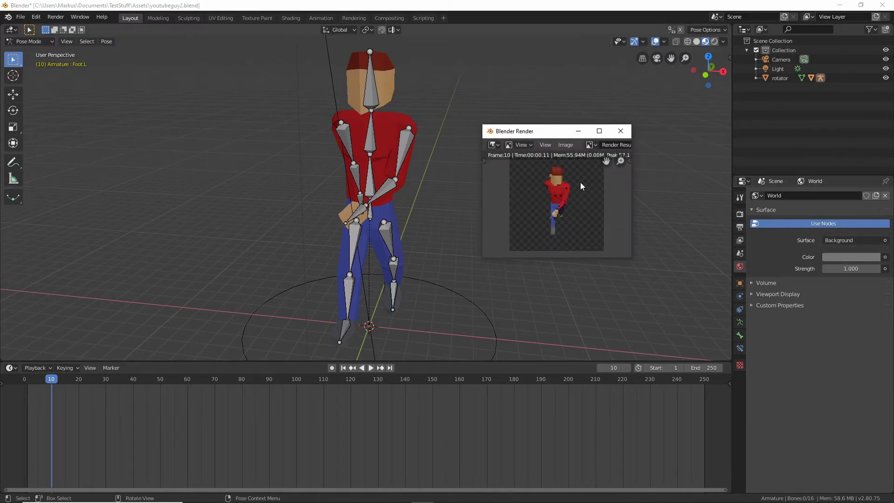
scroll(580, 182, "up", 3)
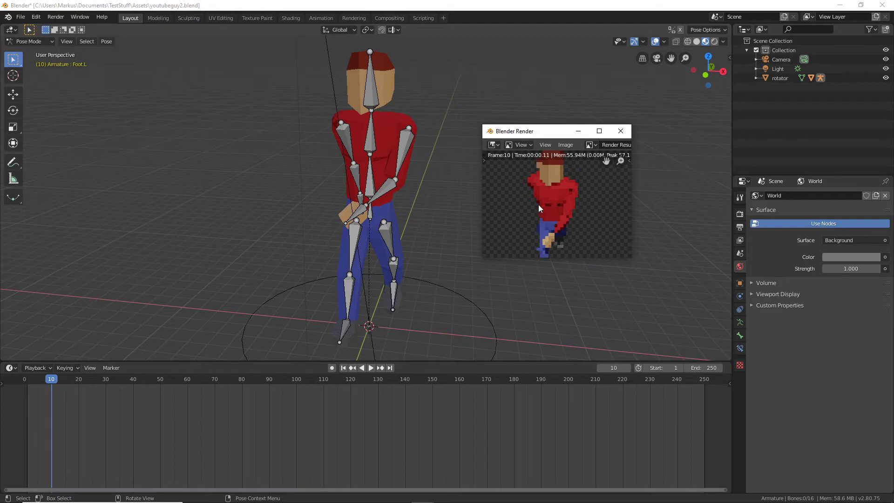
scroll(578, 186, "down", 3)
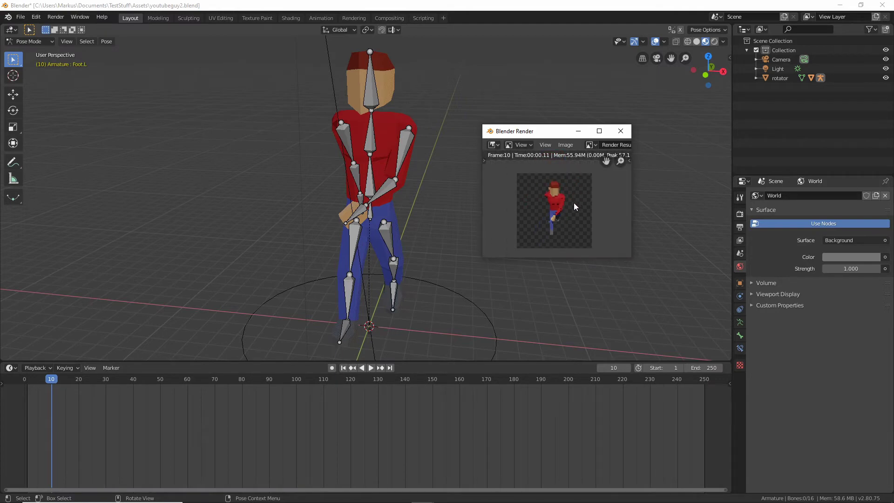
left_click(621, 131)
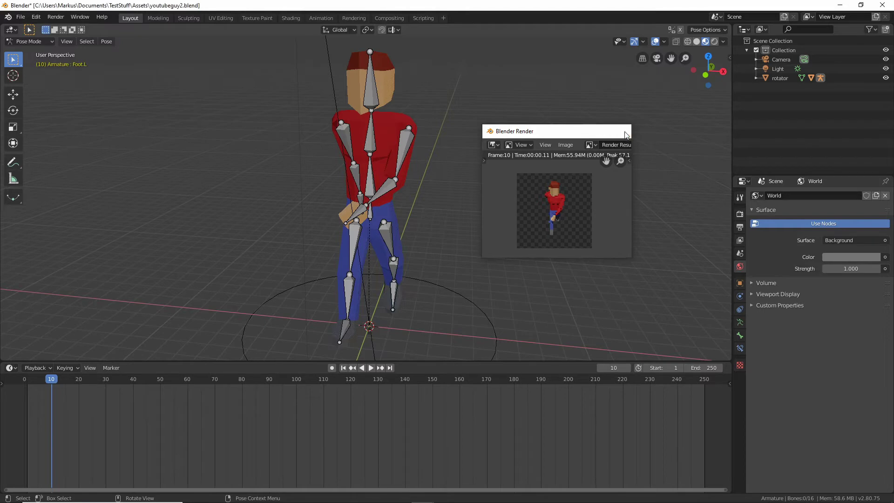
- In Object Mode, add a mesh circle on the ground beneath the character and scale it up to roughly the width of the stride
middle_click_drag(496, 229, 376, 285)
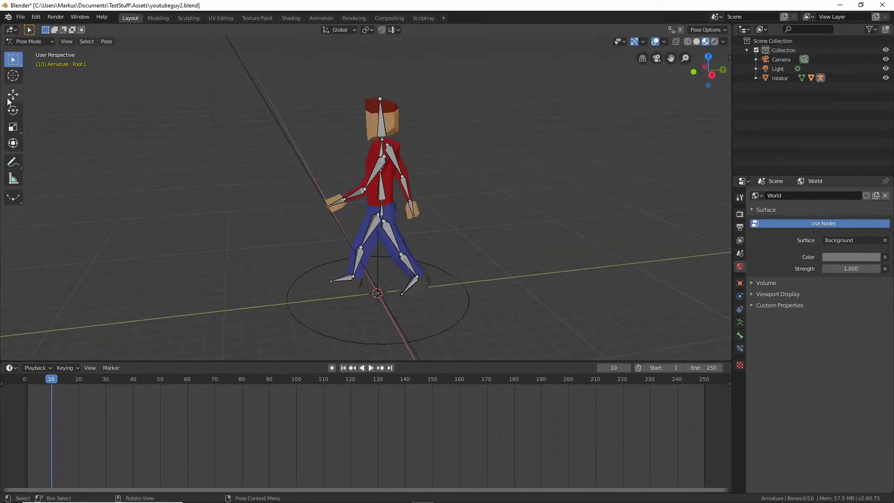
left_click(26, 40)
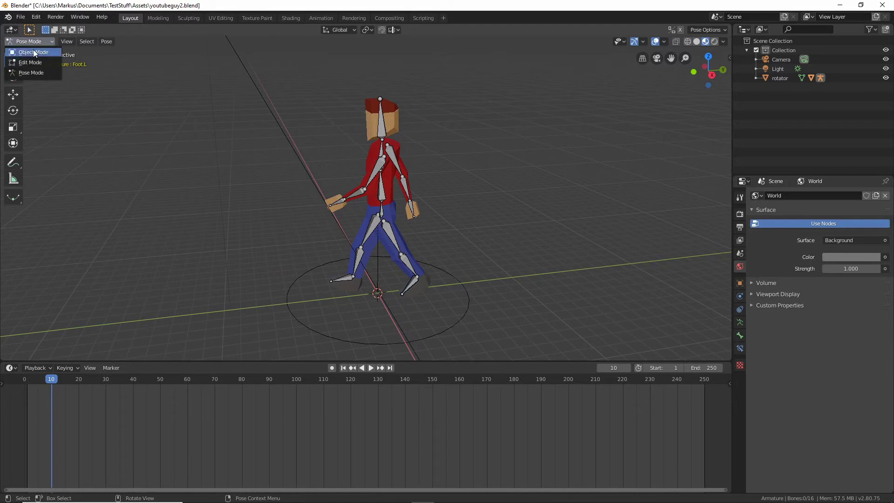
left_click(33, 49)
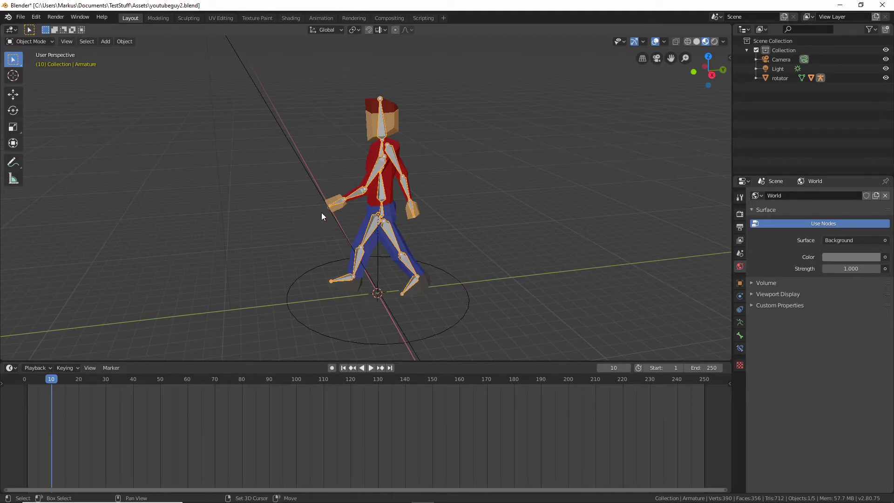
key("shift+a")
mouse_move(321, 212)
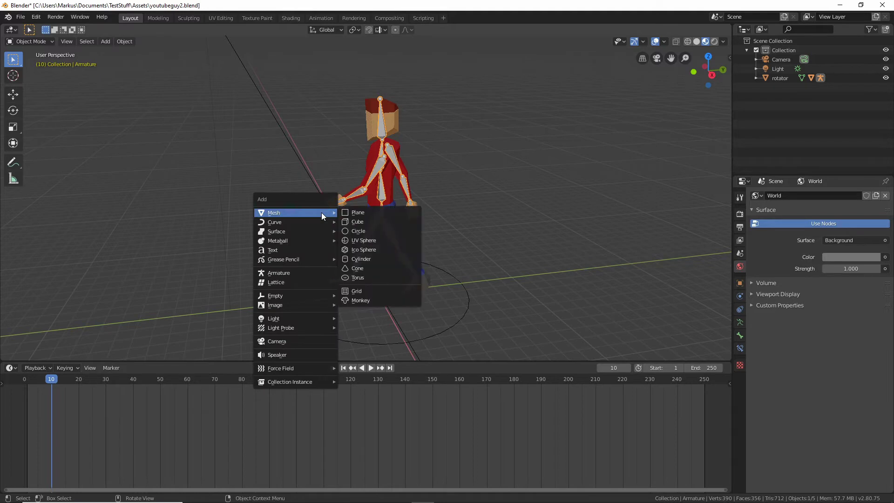
left_click(365, 231)
key("s")
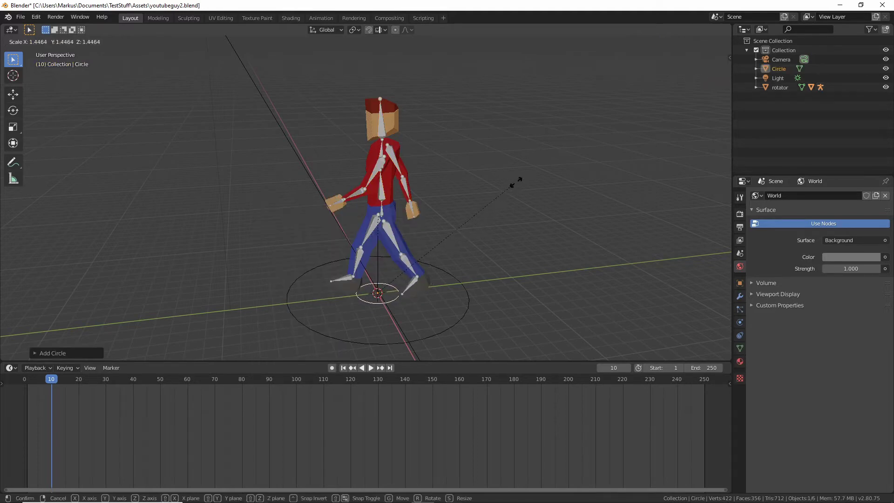
left_click(670, 43)
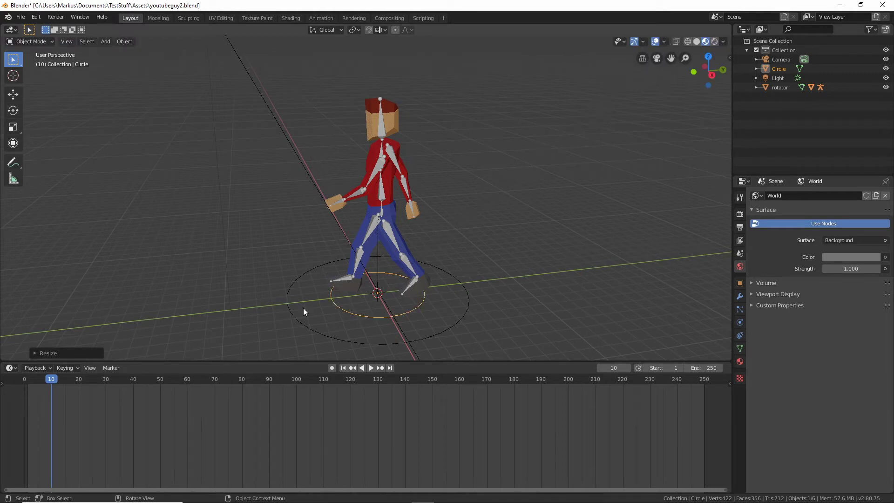
key("s")
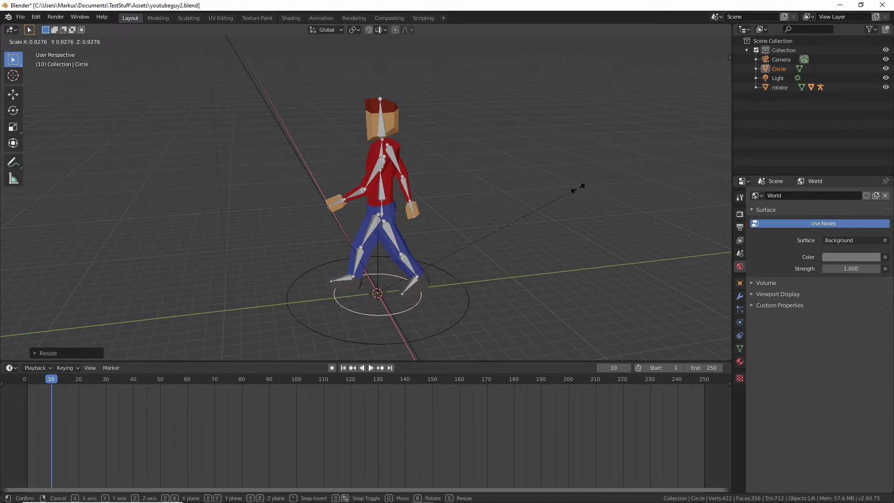
left_click(557, 191)
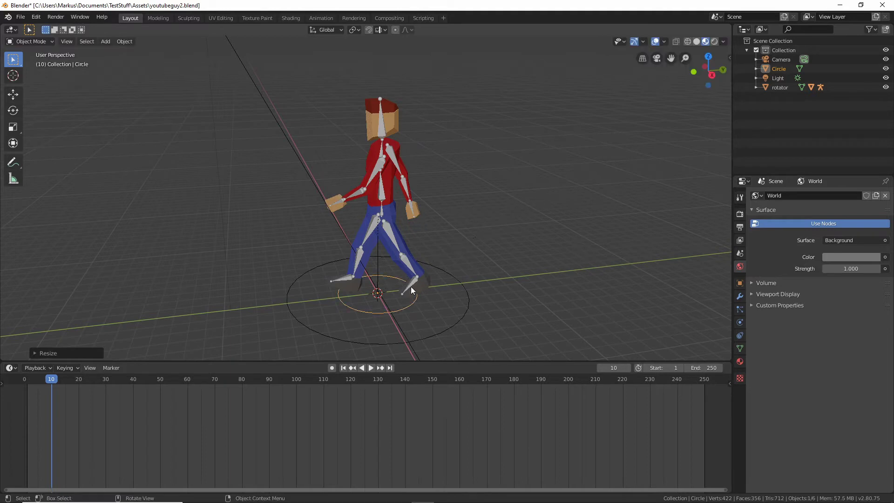
- Fill the circle with a face and give it a new material with an Emission surface
key("Tab")
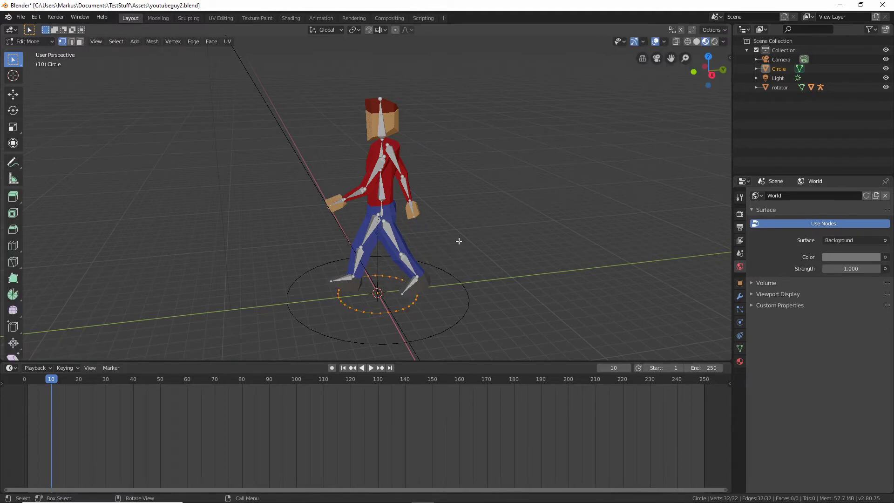
key("f")
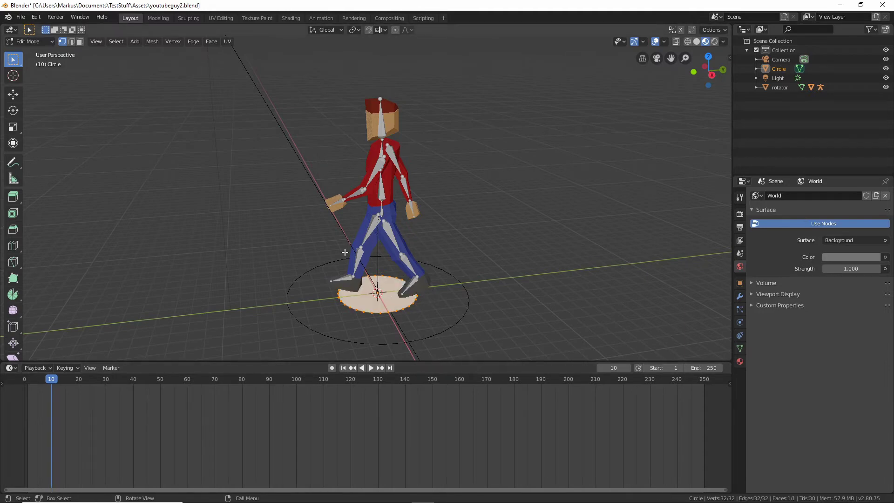
left_click(739, 361)
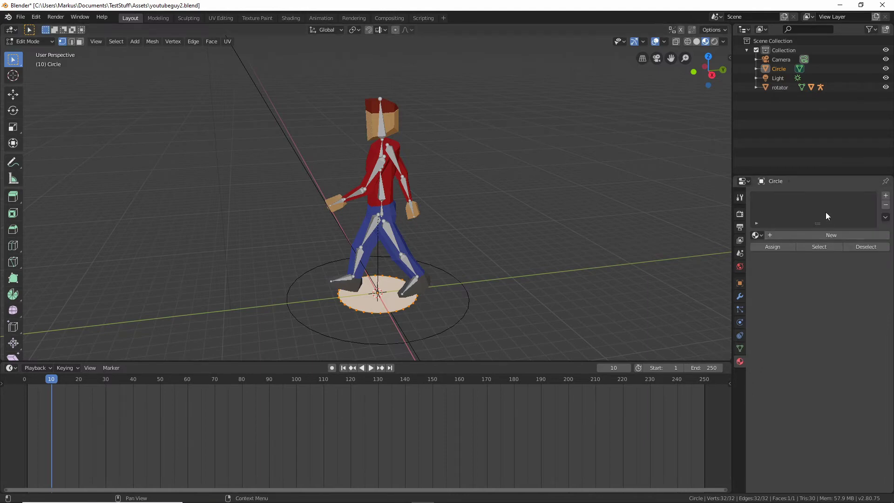
left_click(812, 236)
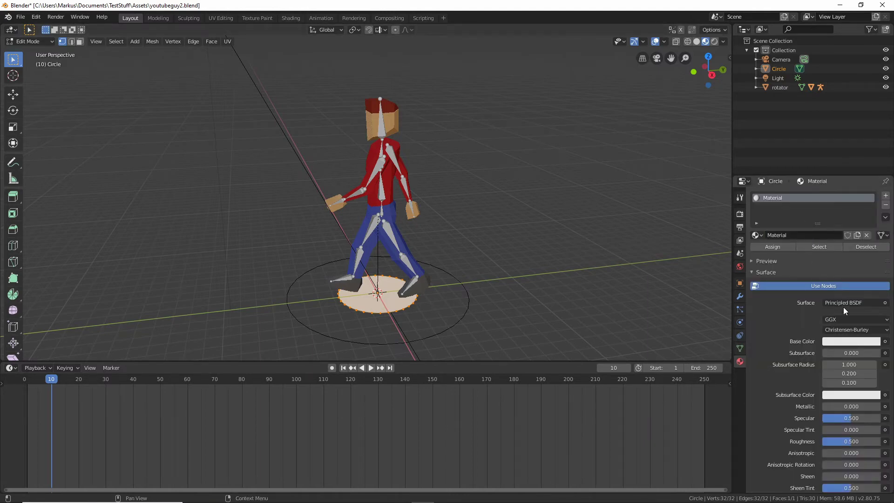
left_click(855, 302)
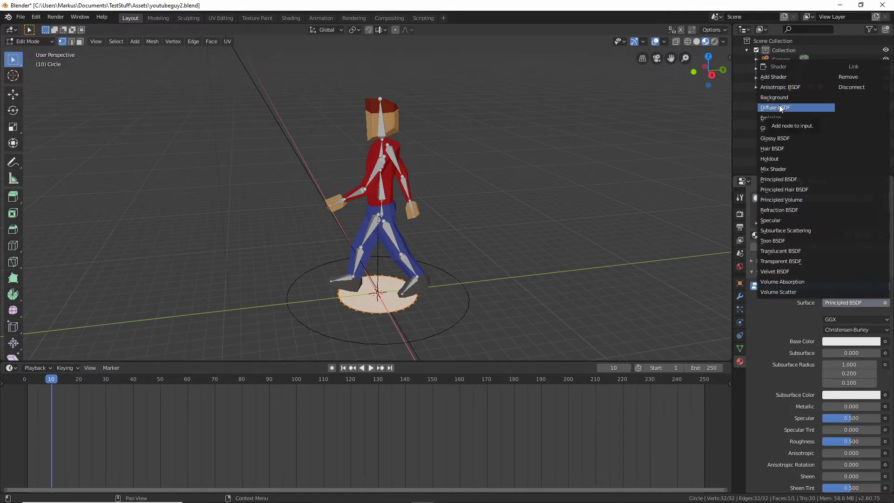
left_click(782, 117)
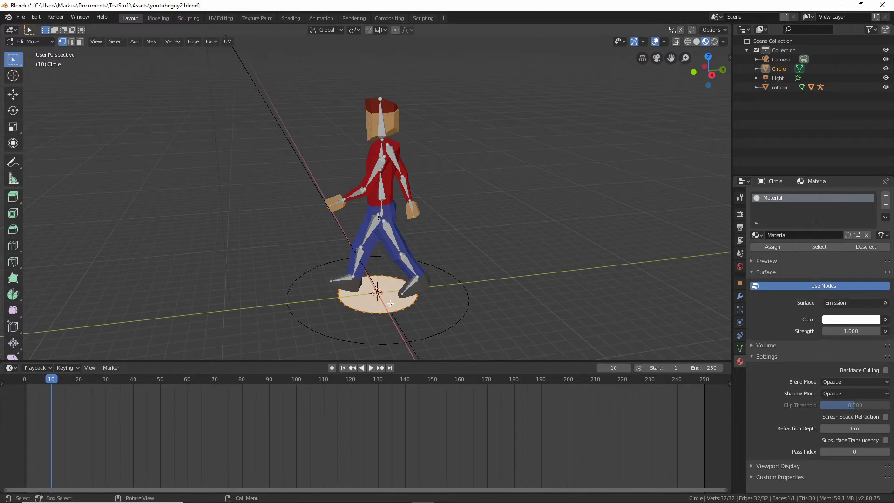
- Darken the circle's emission color to a near-black with value 0.1 and return to Object Mode
left_click(852, 320)
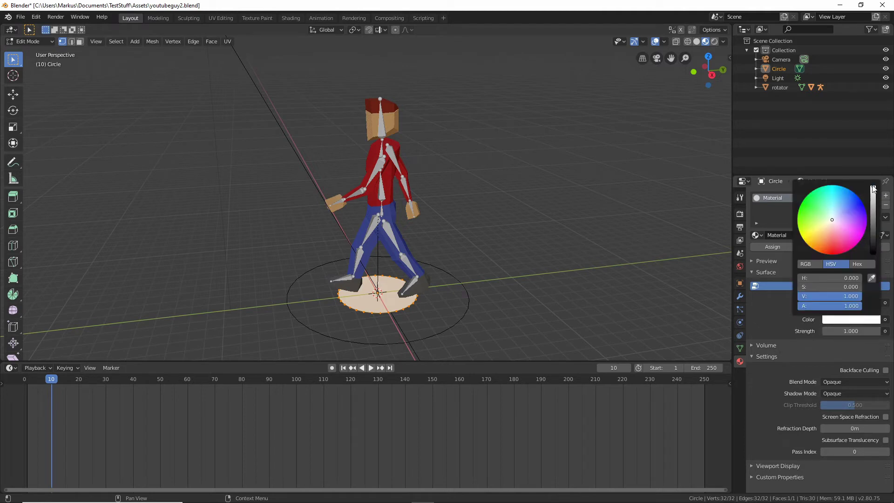
left_click(851, 319)
left_click_drag(874, 217, 873, 252)
left_click(462, 193)
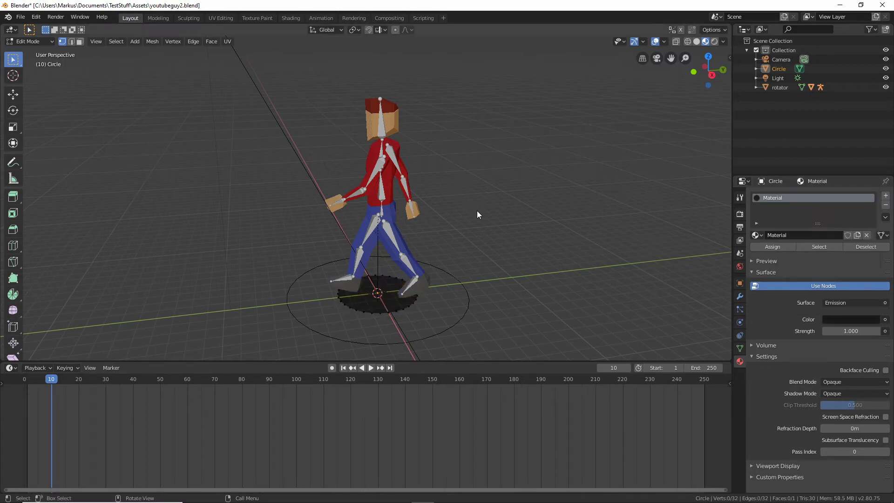
key("Tab")
- Lighten the circle's emission color to value 0.173, test-render frame 10 to check the ground shadow and close the render
middle_click_drag(468, 245, 554, 274)
left_click(845, 308)
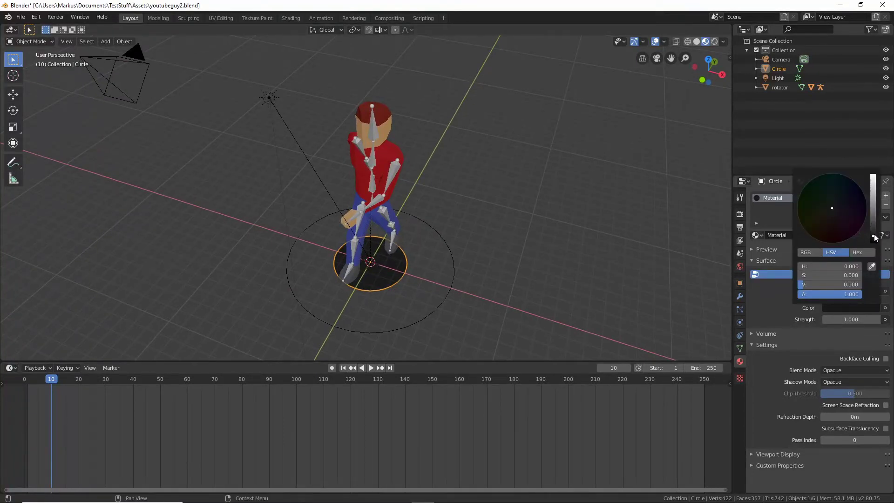
mouse_move(875, 238)
left_mouse_down()
mouse_move(874, 186)
mouse_move(874, 236)
left_mouse_up()
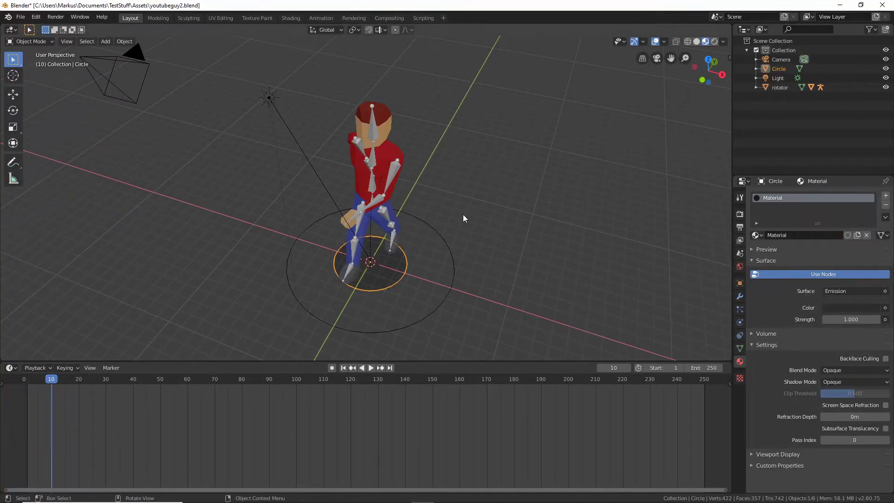
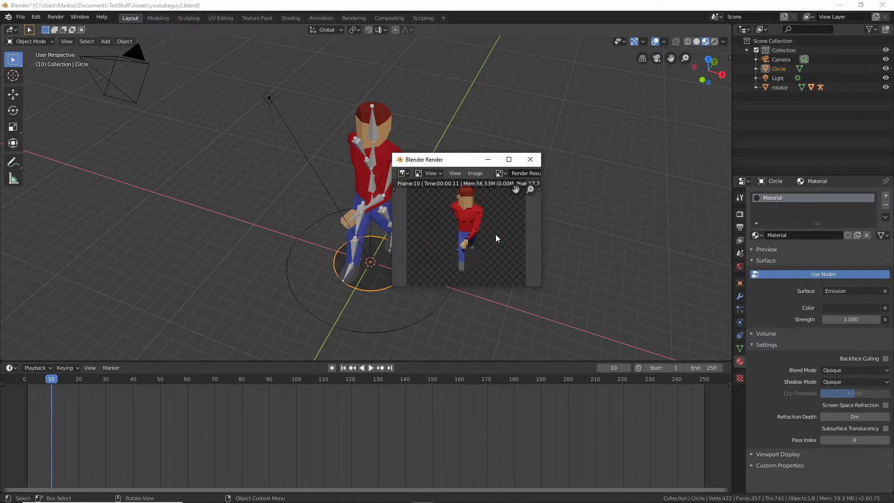
mouse_move(498, 249)
middle_mouse_down()
mouse_move(489, 223)
mouse_move(501, 260)
middle_mouse_up()
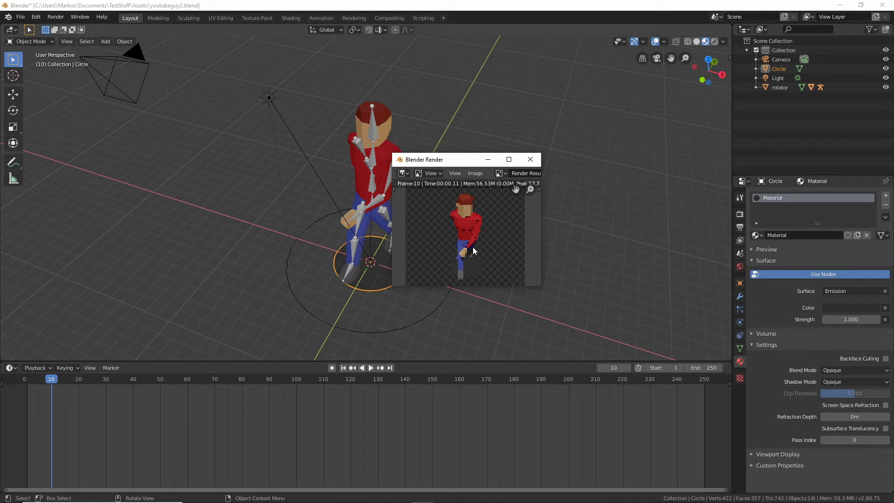
left_click(531, 160)
- Darken the circle's emission color to value 0.08, test-render frame 10 to check the shadow and close the render
left_click(854, 308)
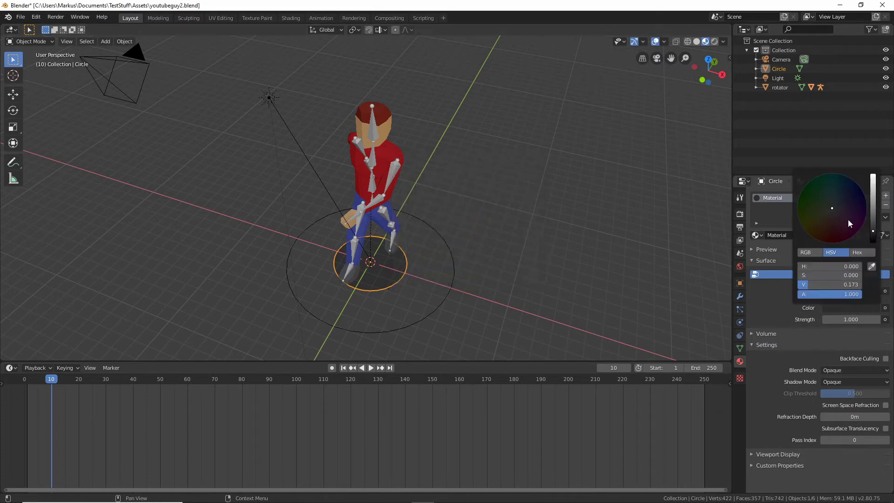
scroll(832, 208, "down", 2)
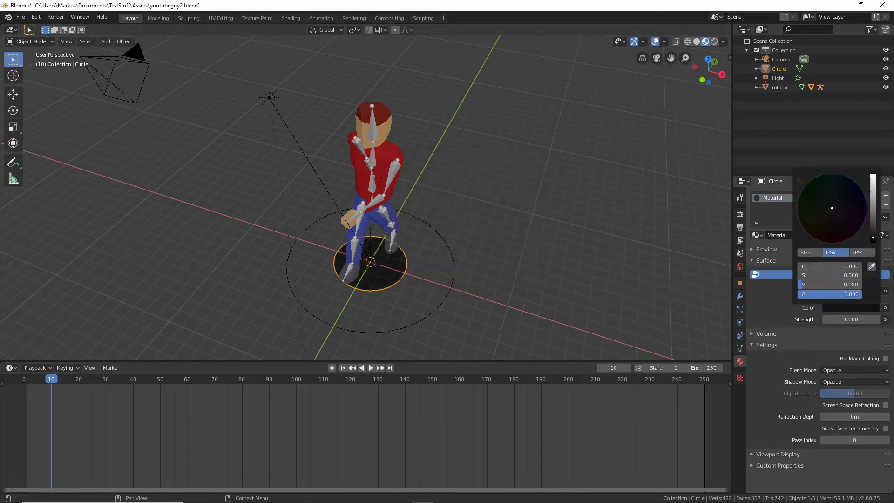
key("F12")
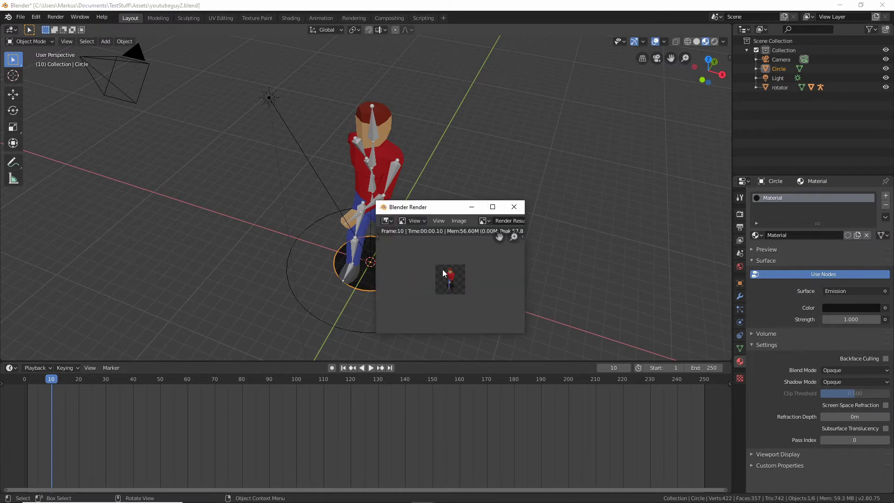
scroll(468, 278, "up", 3)
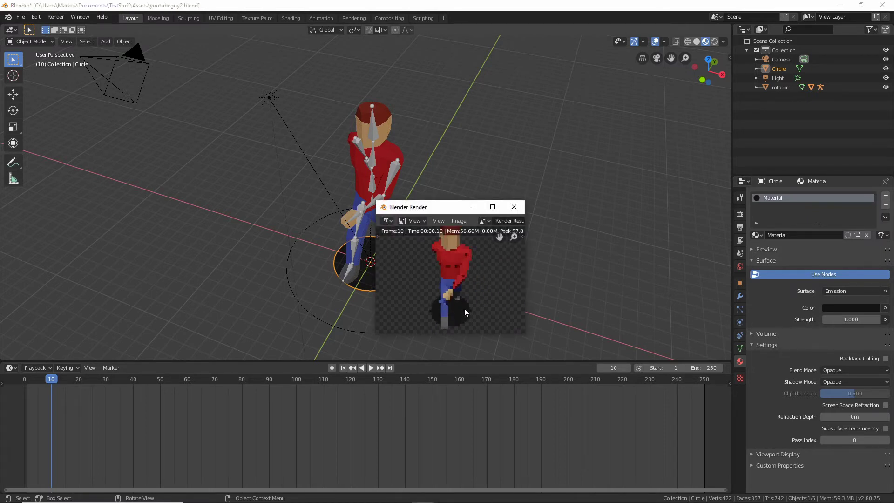
scroll(485, 283, "down", 3)
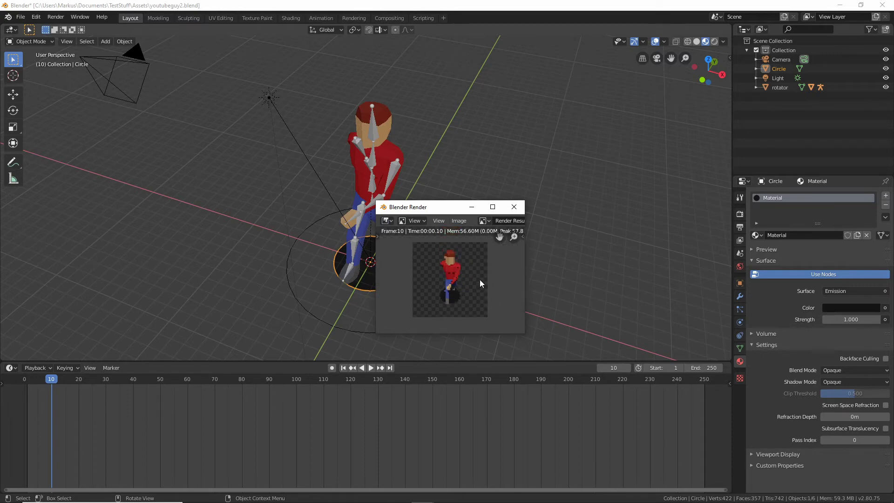
left_click(520, 207)
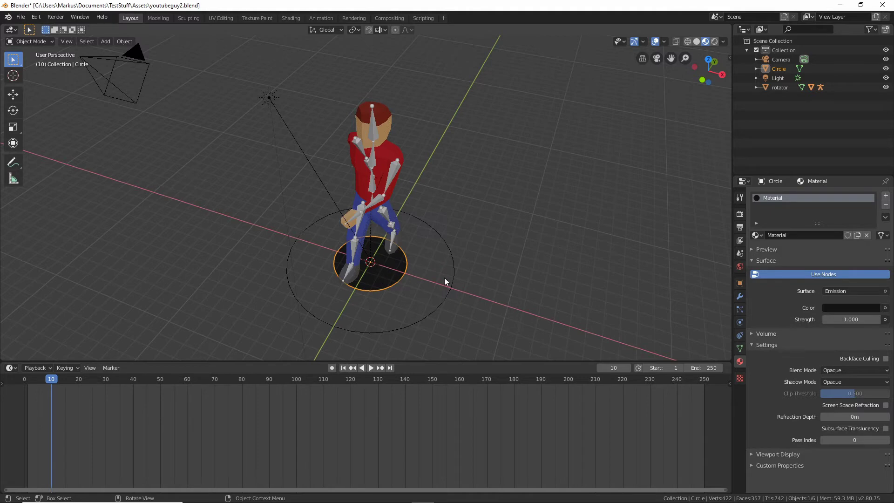
- Scale the shadow circle down to about 0.76 of its size, test-render frame 10 again and close the render
middle_click_drag(404, 286, 491, 253)
key("s")
left_click(474, 264)
key("F12")
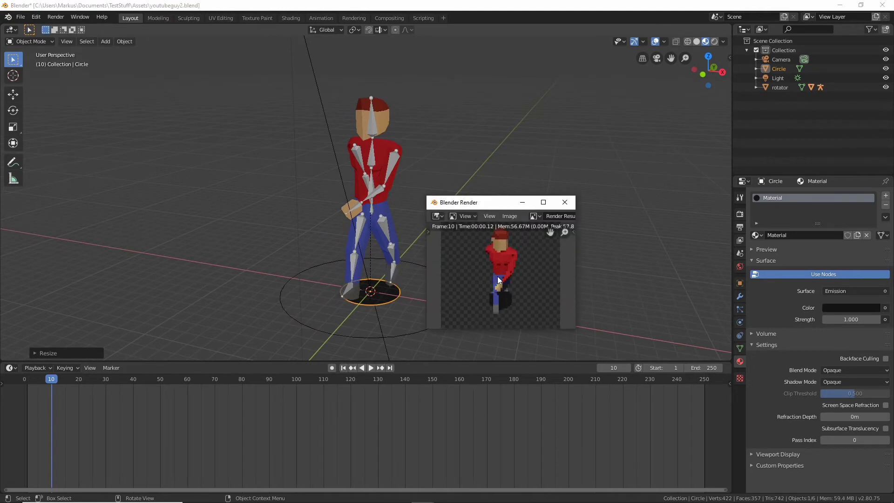
scroll(544, 298, "down", 1)
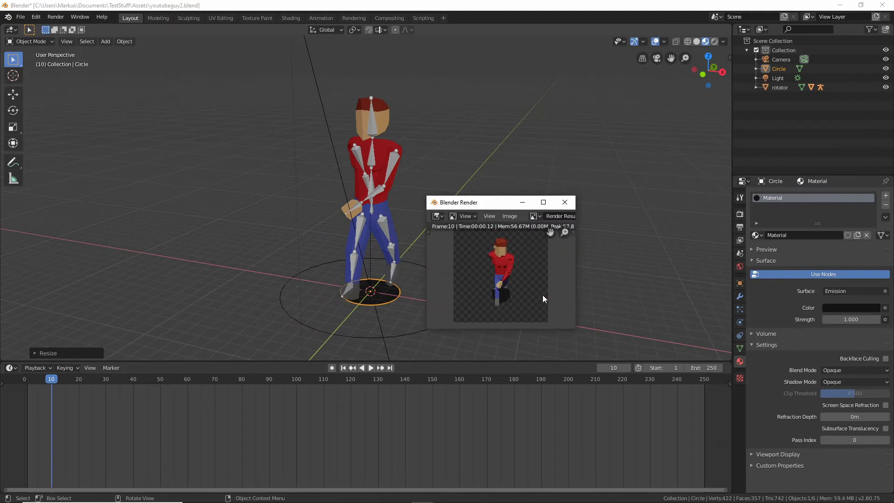
scroll(532, 262, "down", 1)
left_click(565, 202)
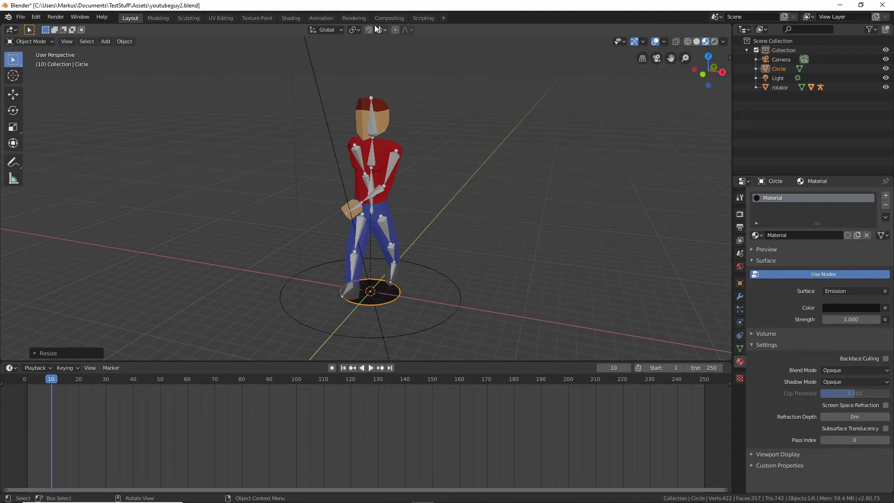
- Run the sprite sheet script from the Scripting workspace, and open walk.png from the D: drive's Spritesheets folder in Paint 3D
left_click(423, 17)
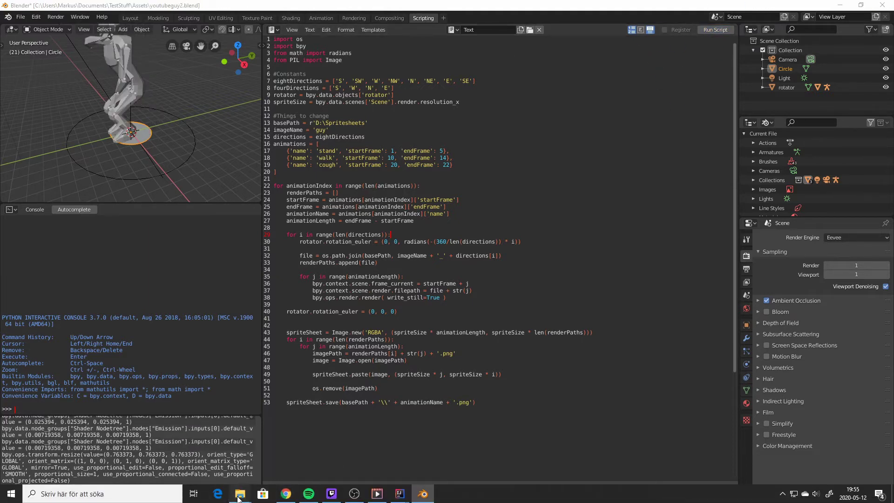
left_click(238, 495)
left_click(149, 454)
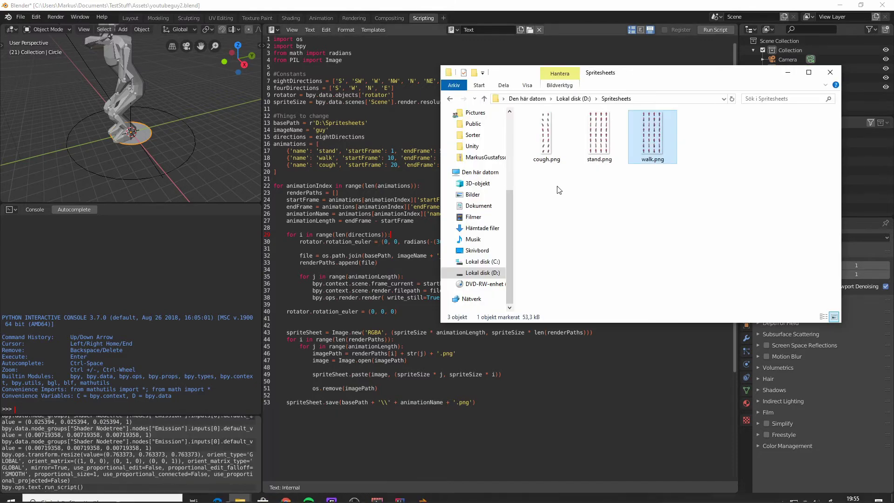
left_click(670, 138)
right_click(659, 138)
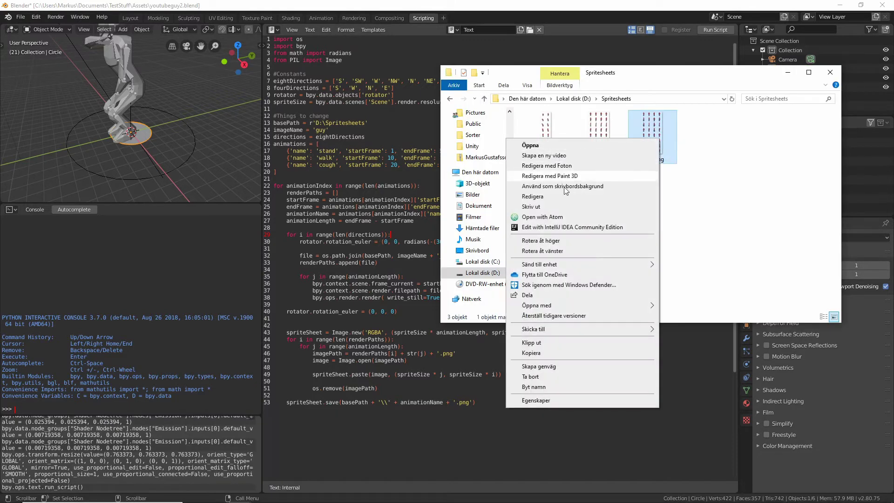
left_click(570, 176)
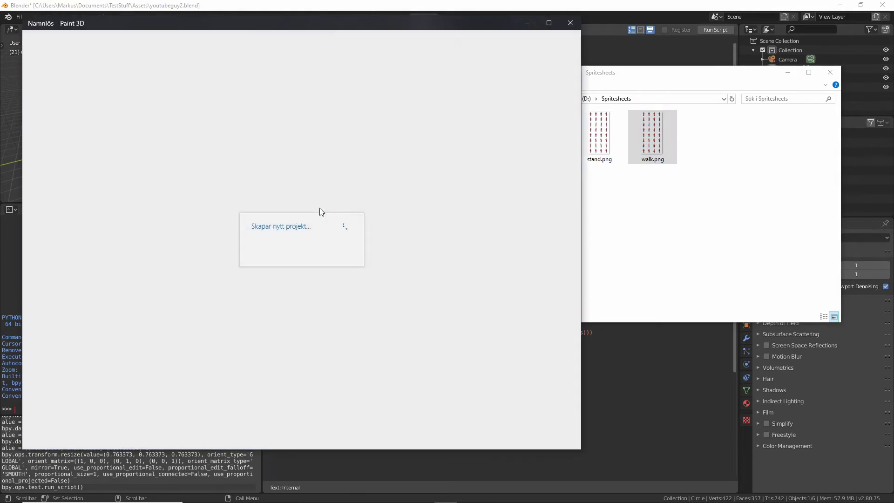
- Examine the rows of walk sprites in walk.png, checking the poses and ground shadows in every direction
scroll(289, 194, "up", 5)
scroll(296, 191, "up", 3)
scroll(301, 195, "down", 6)
scroll(303, 195, "up", 1)
scroll(305, 195, "down", 1)
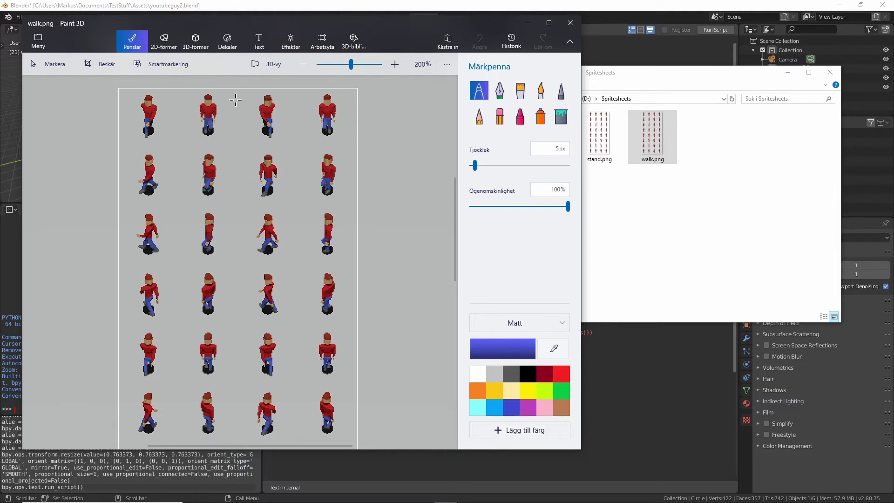
scroll(288, 299, "down", 2, "ctrl")
scroll(288, 299, "up", 2, "ctrl")
left_click_drag(451, 243, 452, 319)
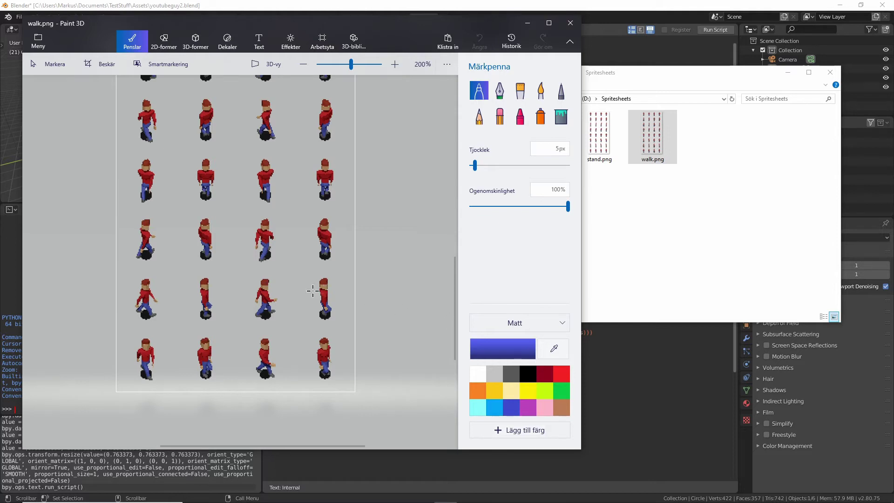
scroll(283, 276, "up", 2, "ctrl")
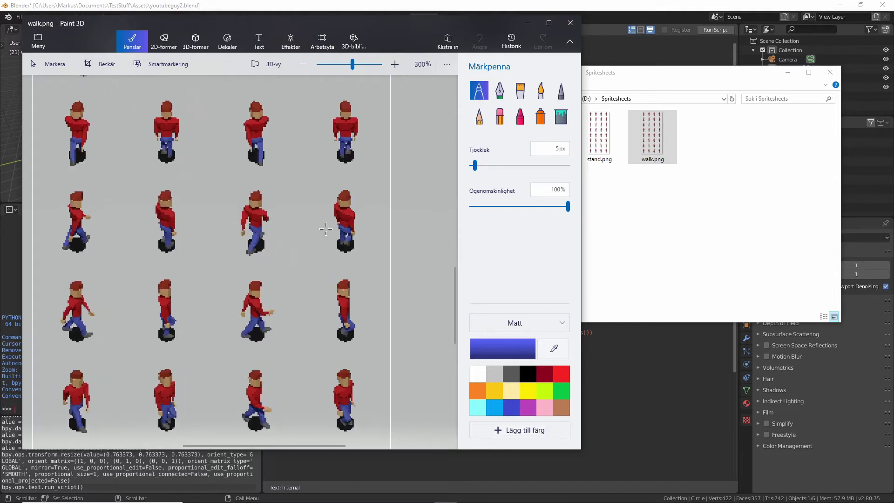
scroll(326, 228, "down", 2, "ctrl")
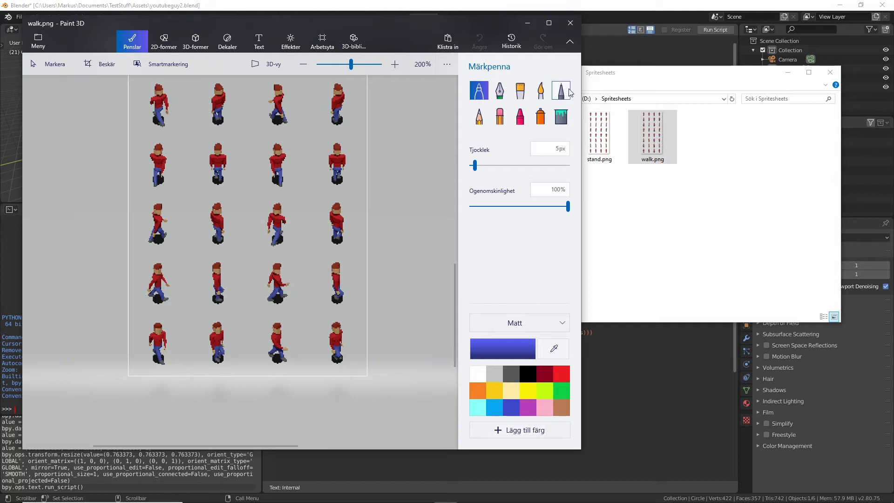
left_click(639, 193)
left_click_drag(695, 211, 518, 108)
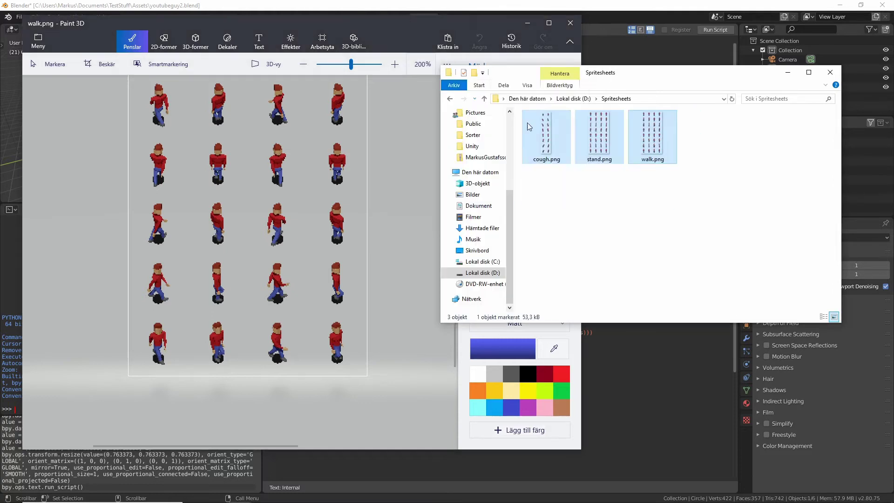
left_click(643, 238)
- Switch to the MyGame project folder in File Explorer and create a new folder named "resources" in it
mouse_move(235, 501)
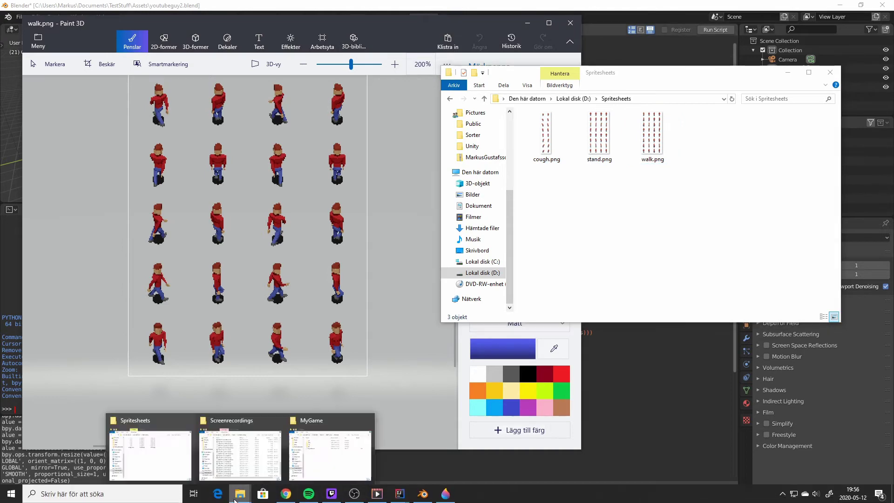
left_click(328, 455)
left_click_drag(359, 329, 238, 240)
left_click(305, 314)
right_click(200, 270)
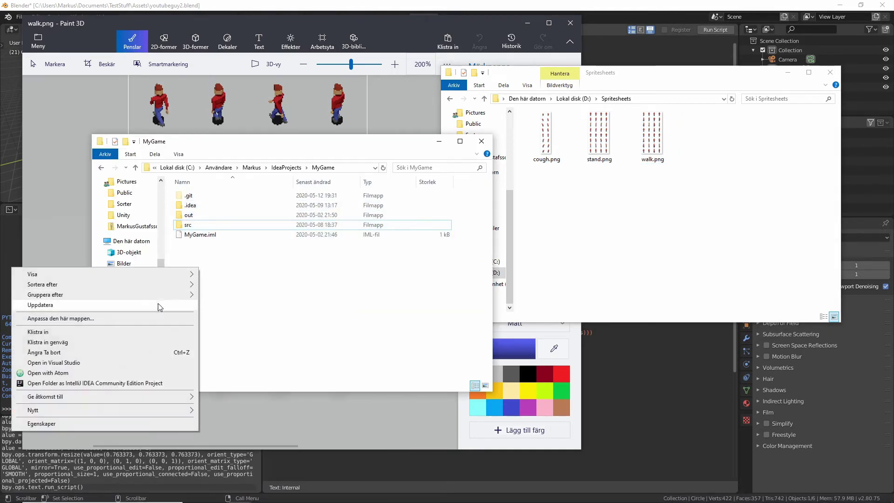
mouse_move(82, 414)
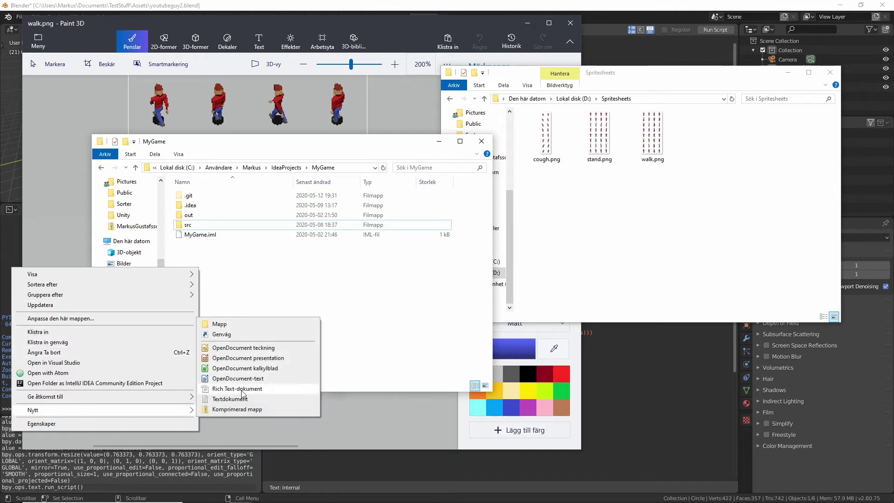
left_click(216, 324)
type("resources")
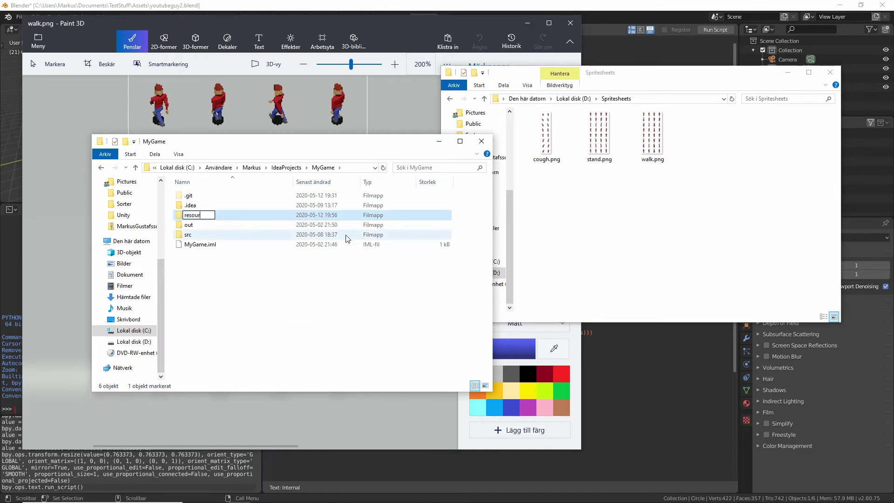
key("Return")
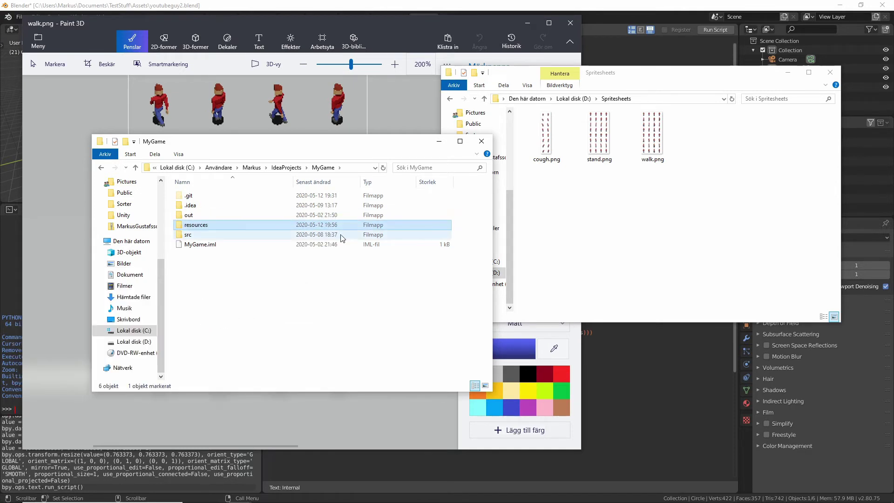
- Open the resources folder and create a subfolder named "sprites" inside it
double_click(235, 224)
right_click(235, 222)
mouse_move(147, 365)
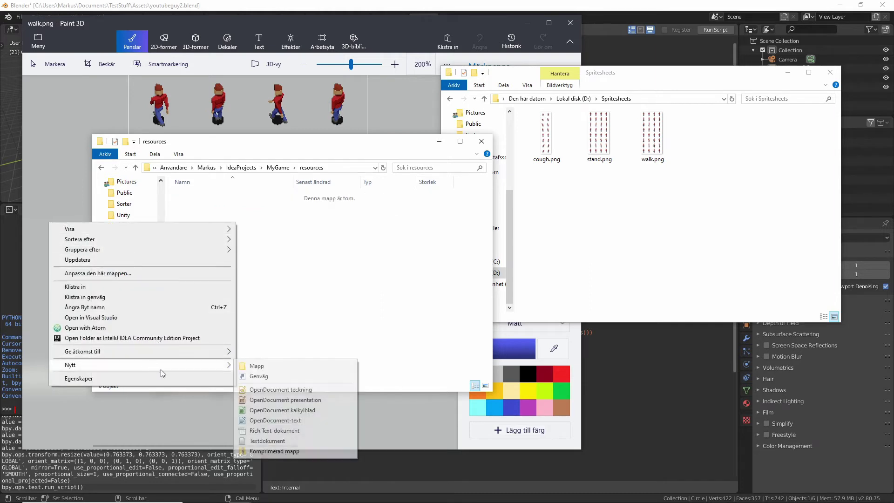
left_click(271, 366)
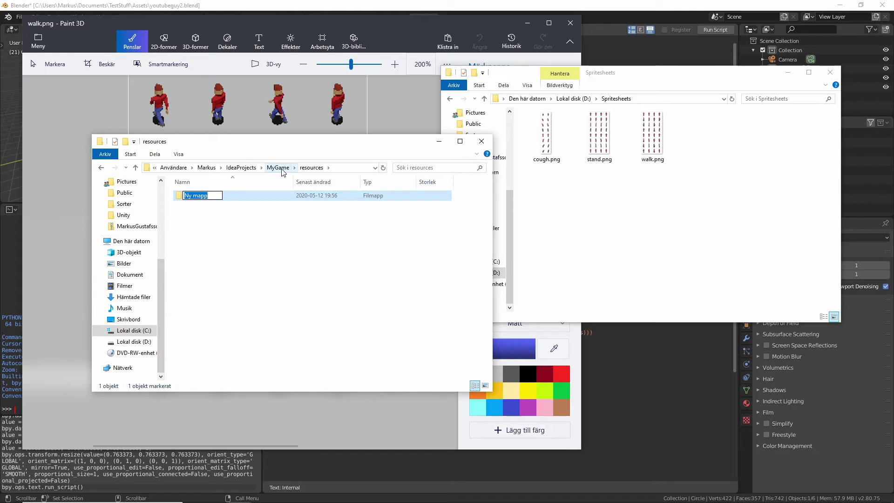
type("sprites")
key("Return")
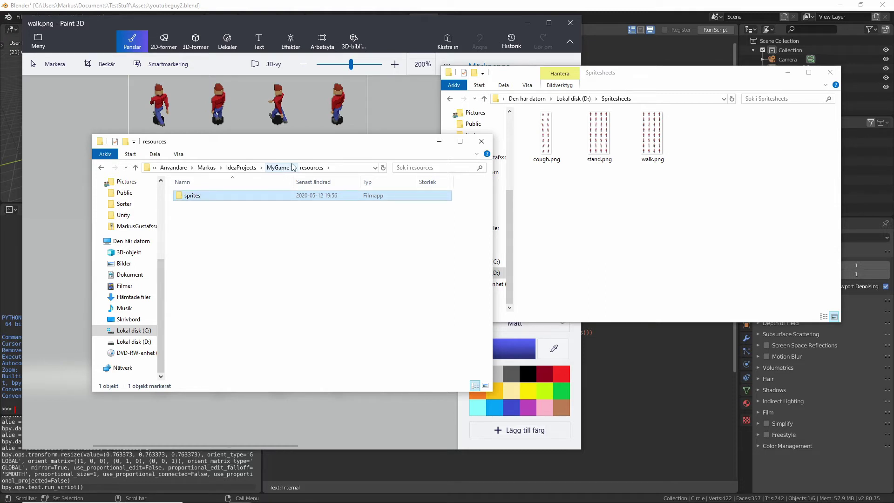
- Open the sprites folder and create a subfolder named "units" inside it
double_click(205, 197)
right_click(216, 201)
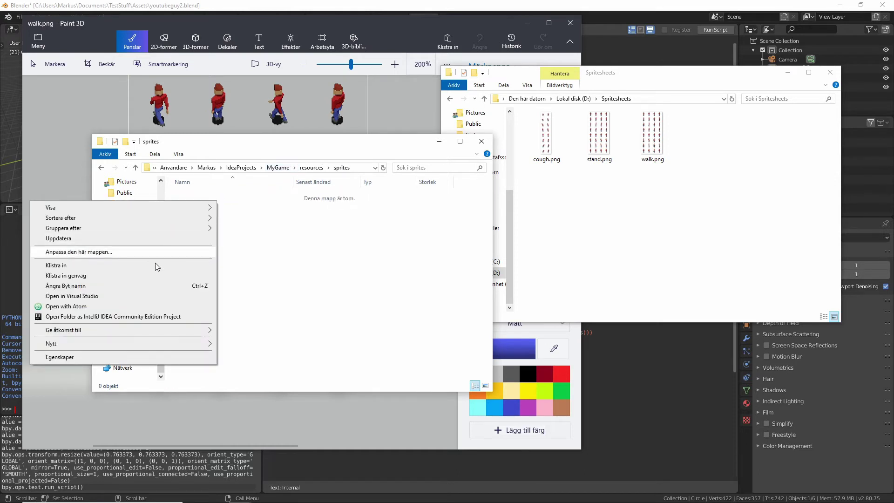
mouse_move(186, 345)
left_click(274, 349)
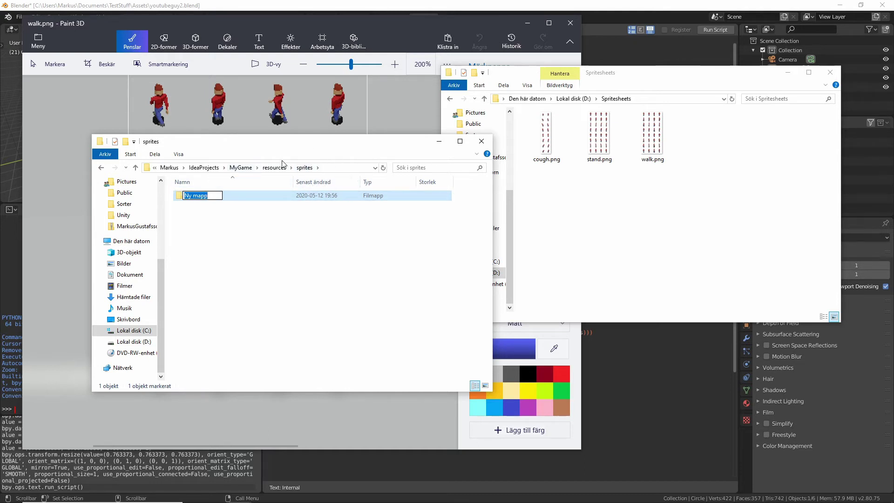
type("units")
key("Return")
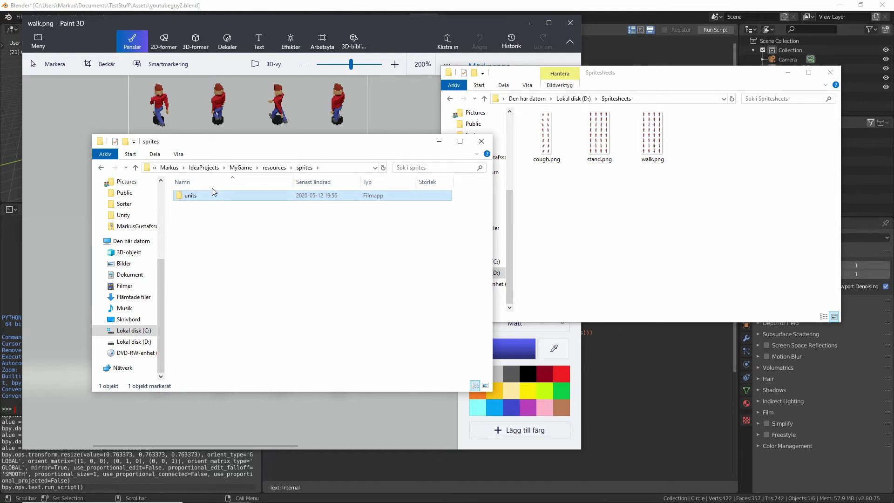
- Open the units folder and create a subfolder named "dave" inside it
double_click(209, 196)
right_click(216, 252)
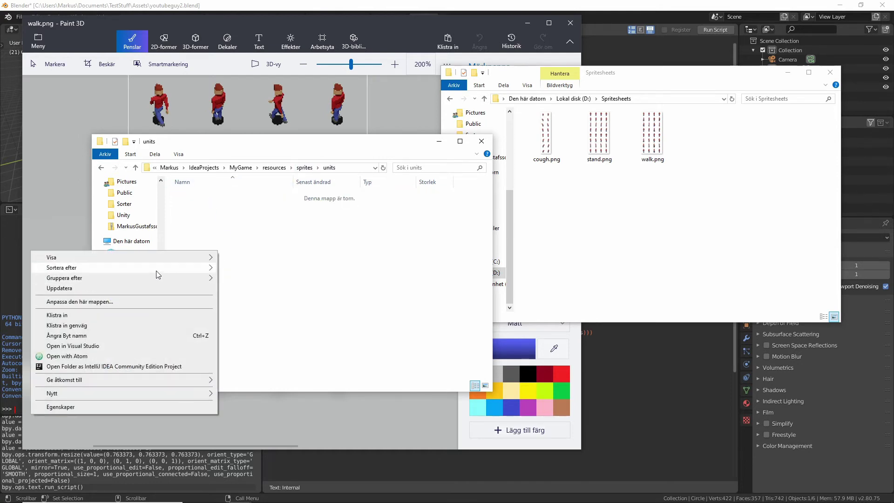
mouse_move(139, 393)
left_click(269, 398)
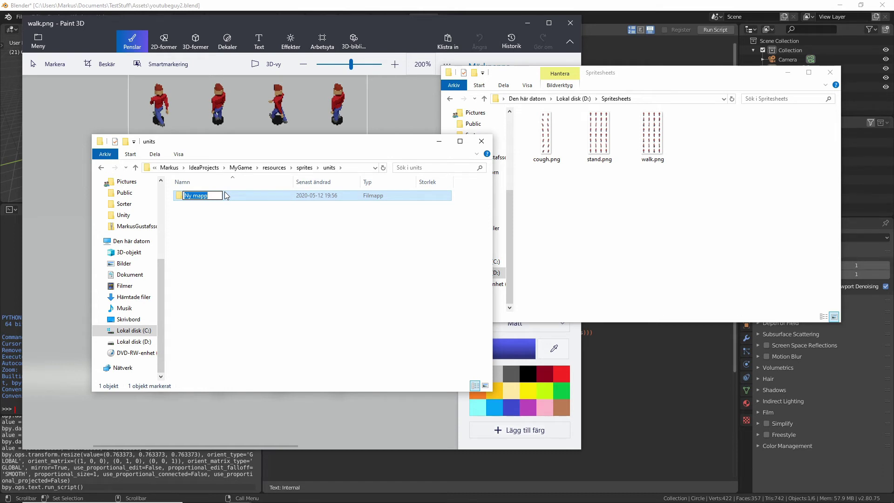
type("dave")
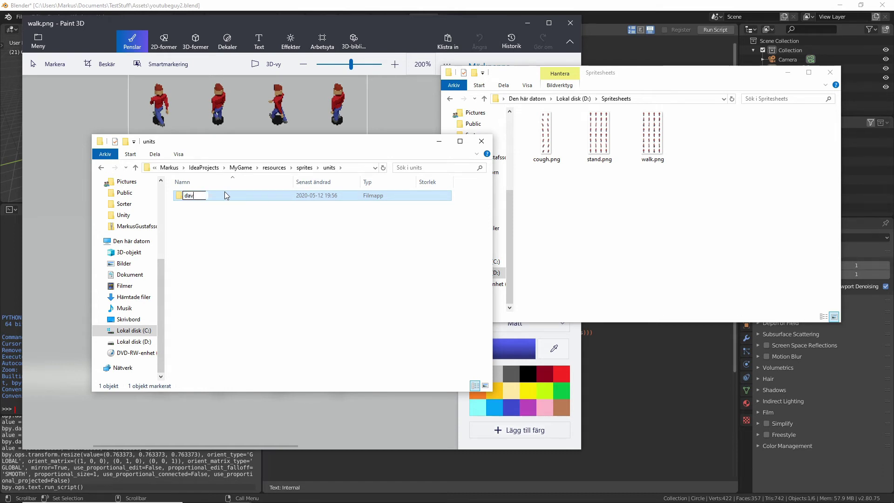
key("Return")
- Copy cough.png, stand.png and walk.png from the Spritesheets folder into the new dave folder
double_click(234, 197)
left_click_drag(752, 244, 523, 111)
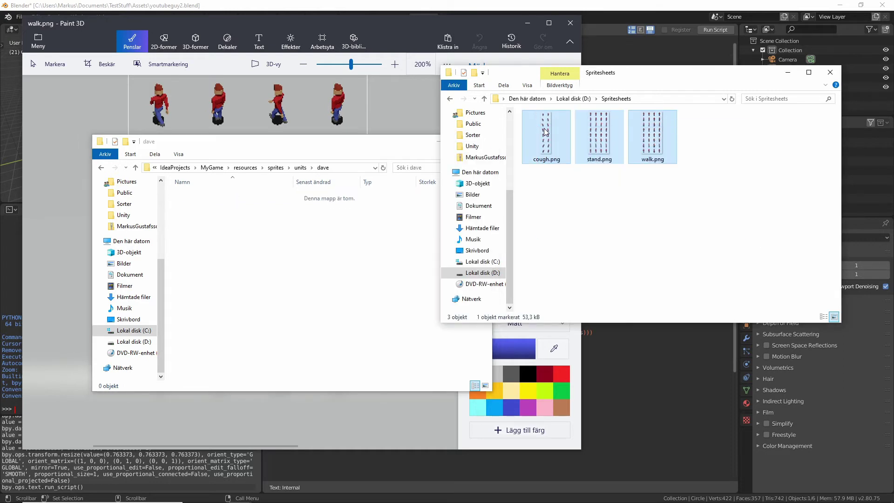
right_click(544, 131)
left_click(461, 322)
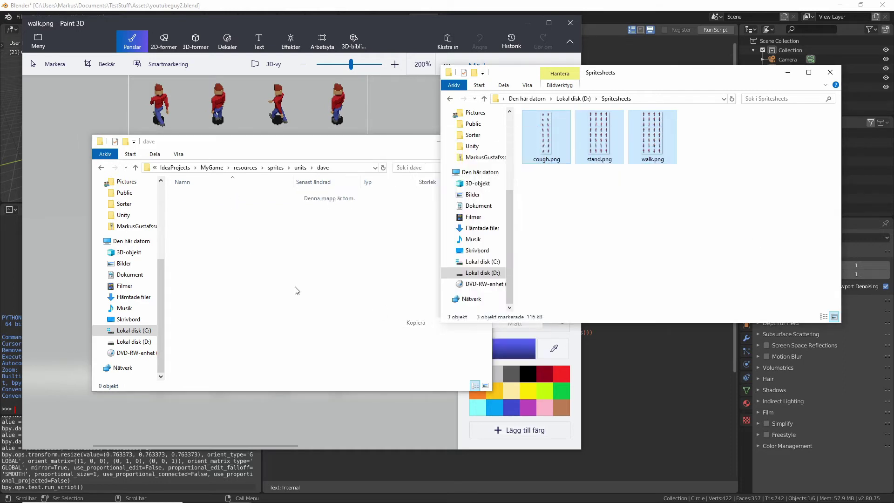
right_click(249, 280)
left_click(215, 344)
left_click(333, 306)
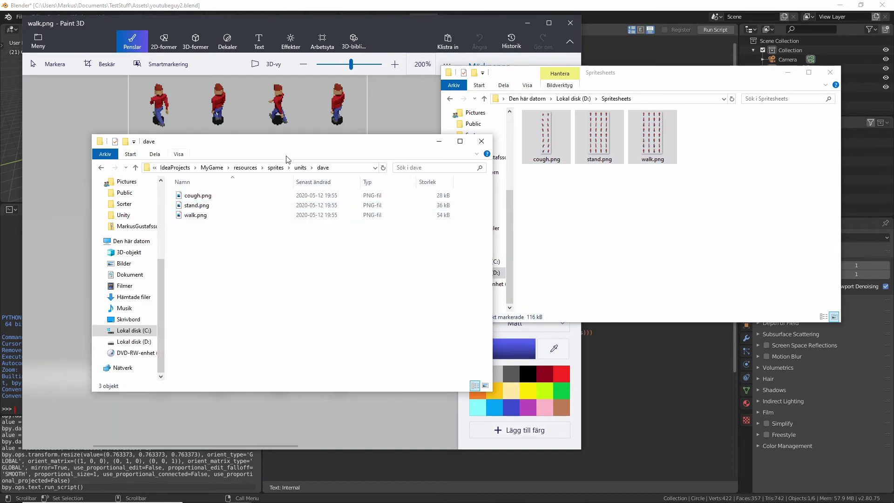
- Switch to Blender's Layout workspace and change the base color of the character's Shirt material to a medium blue
key("alt+Tab")
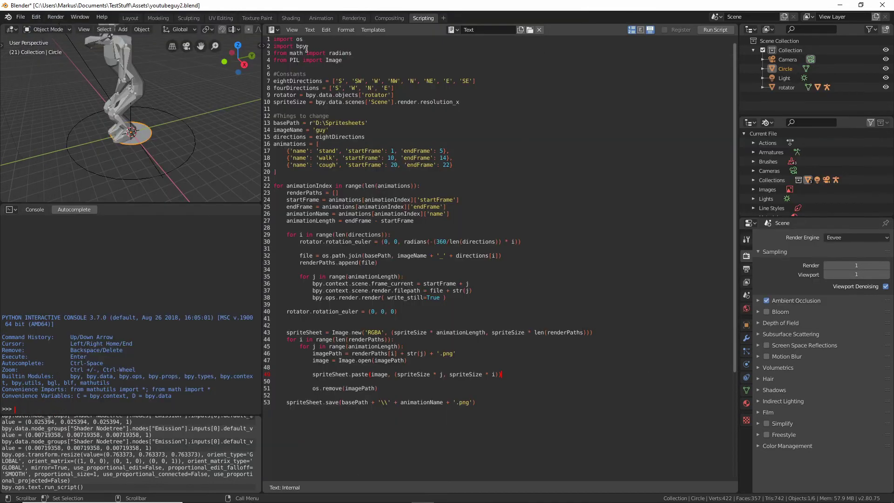
left_click(157, 19)
left_click(130, 19)
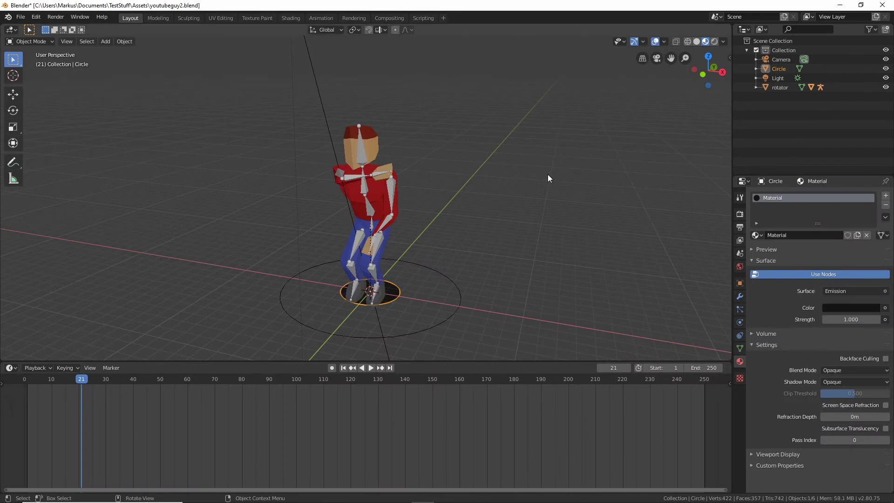
left_click(385, 195)
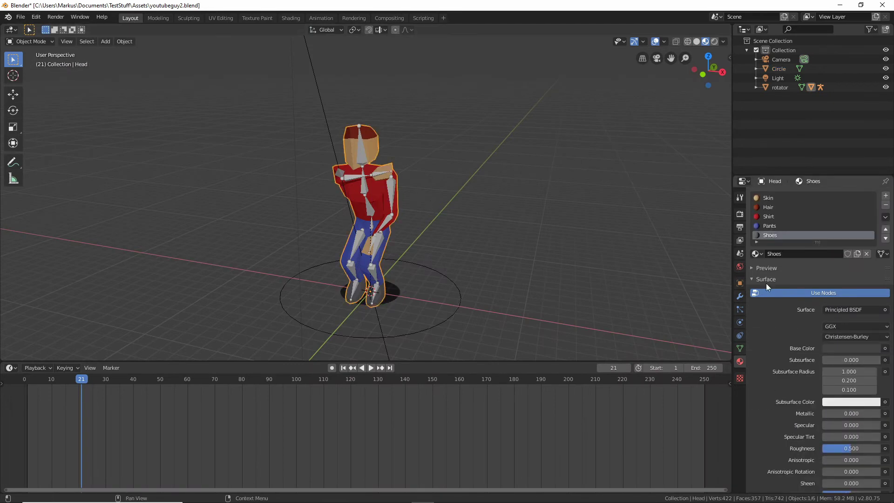
left_click(764, 217)
left_click(845, 348)
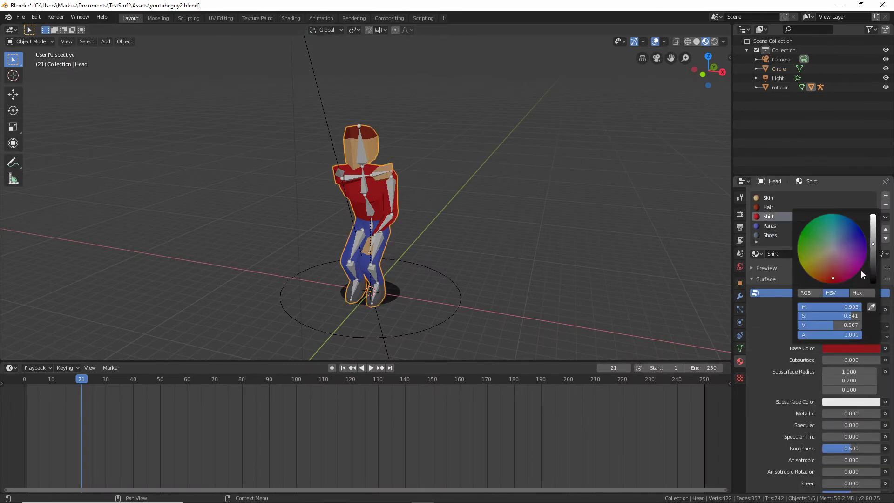
left_click(843, 239)
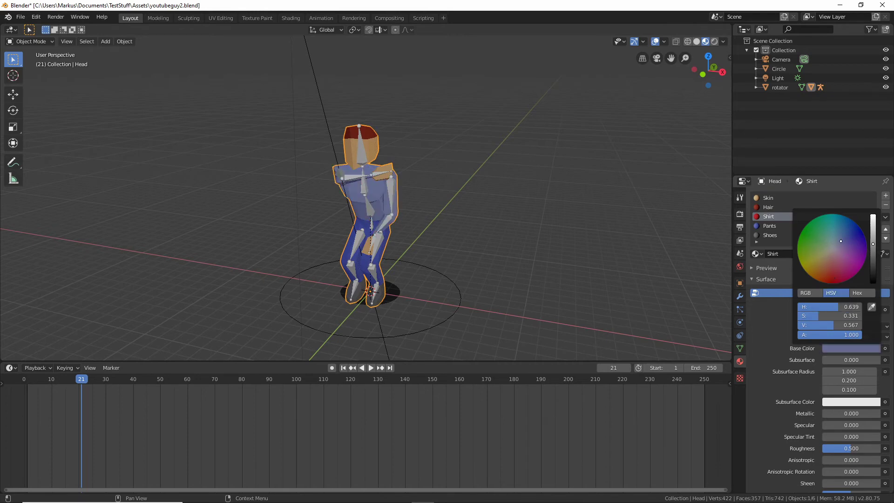
left_click_drag(840, 235, 842, 233)
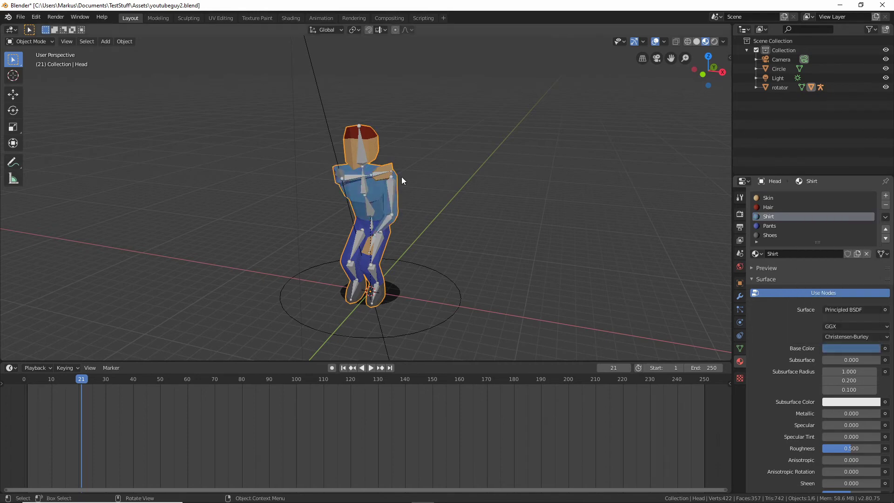
- Change the Pants material's base color to tan, with hue 0.113, saturation 0.388 and value 0.527
left_click(786, 226)
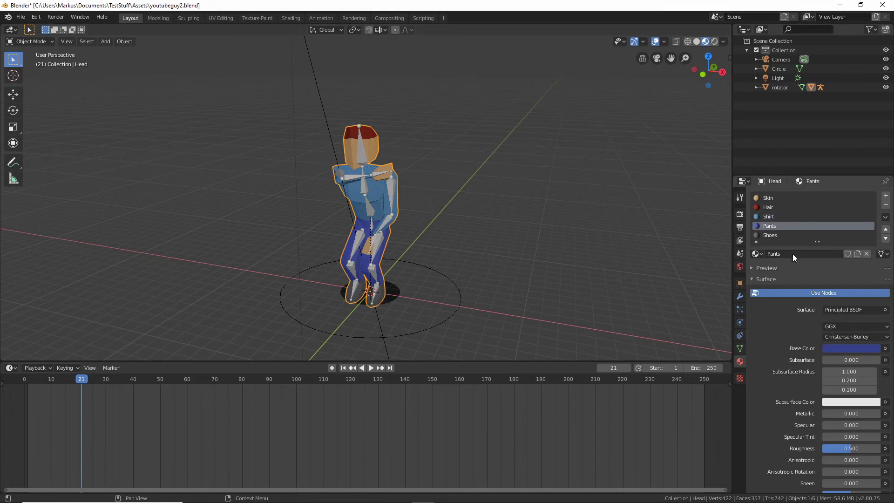
left_click(841, 347)
left_click_drag(849, 236, 824, 259)
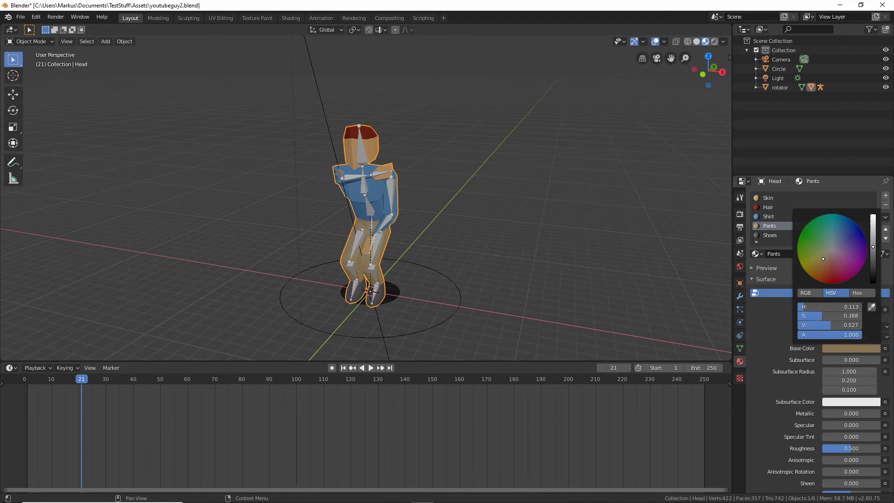
- Brighten the Shoes material's base color to white
left_click(797, 236)
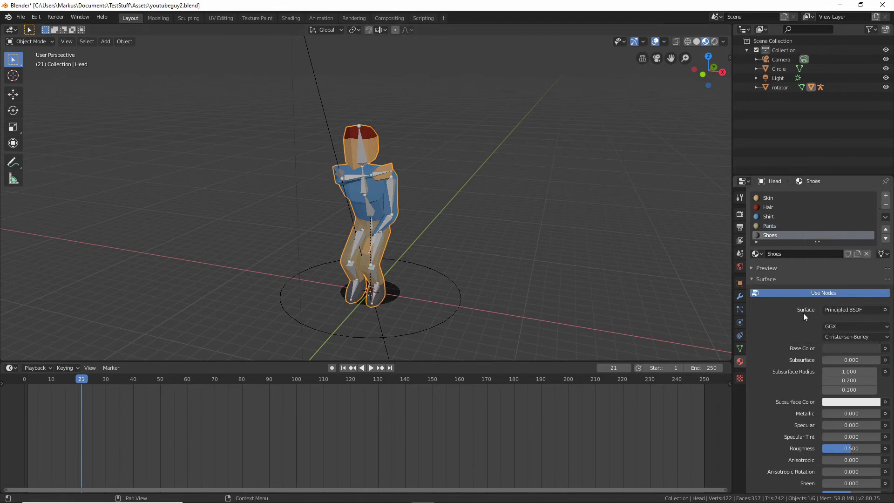
left_click(843, 349)
left_click_drag(829, 325, 862, 325)
left_click(555, 239)
- Try a light grey base color on the Hair material, with hue 0.539, saturation 0.110 and value 0.640
middle_click_drag(555, 239, 482, 260)
left_click(365, 136)
left_click(774, 207)
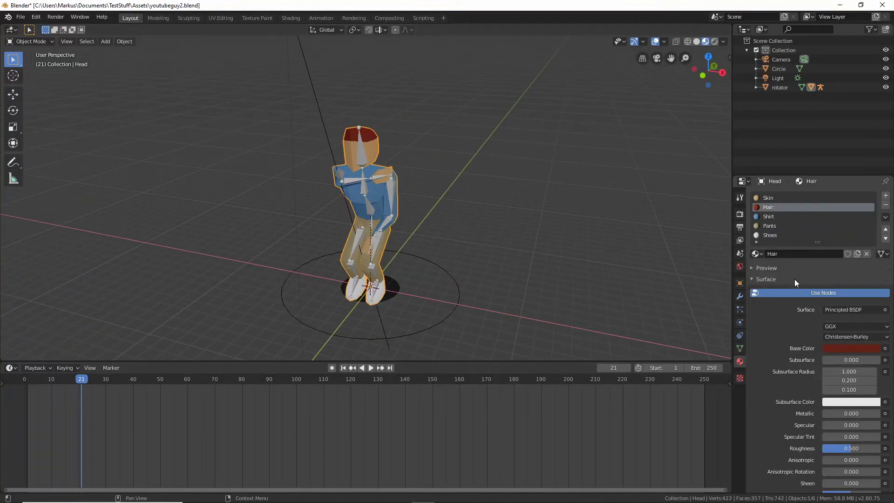
left_click(839, 345)
left_click_drag(875, 258, 873, 216)
left_click_drag(828, 275, 833, 245)
left_click(873, 241)
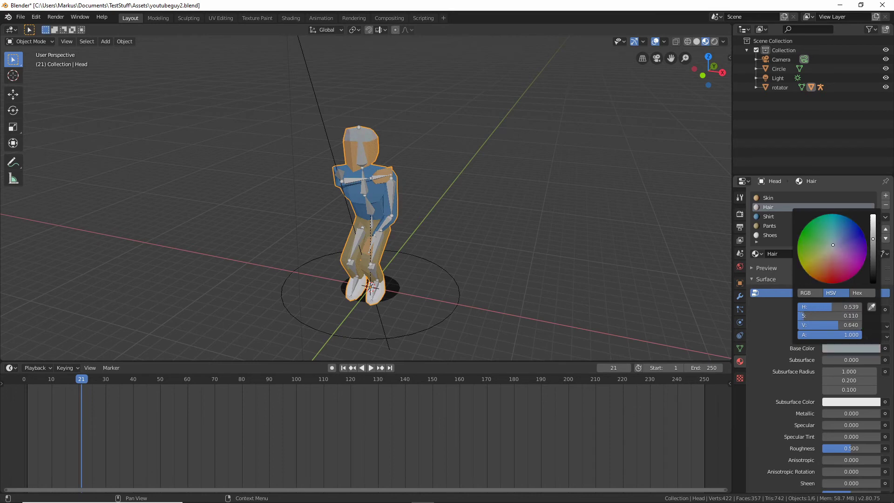
left_click(489, 198)
middle_click_drag(489, 198, 515, 198)
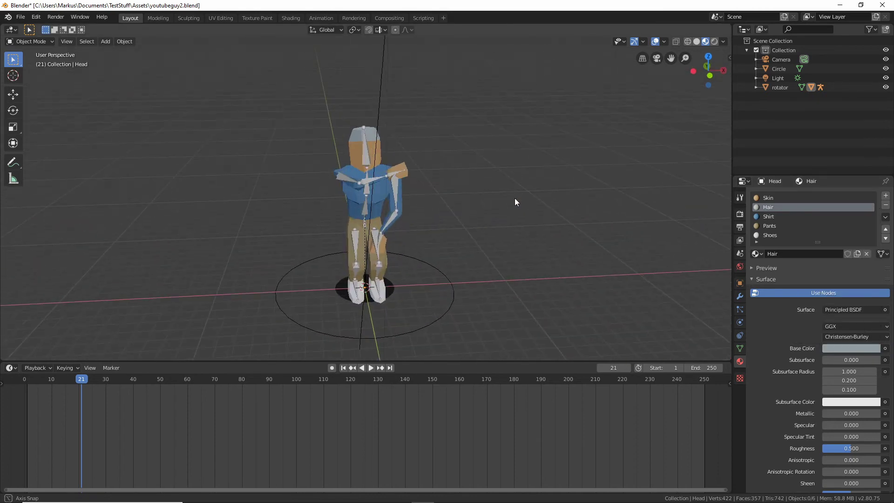
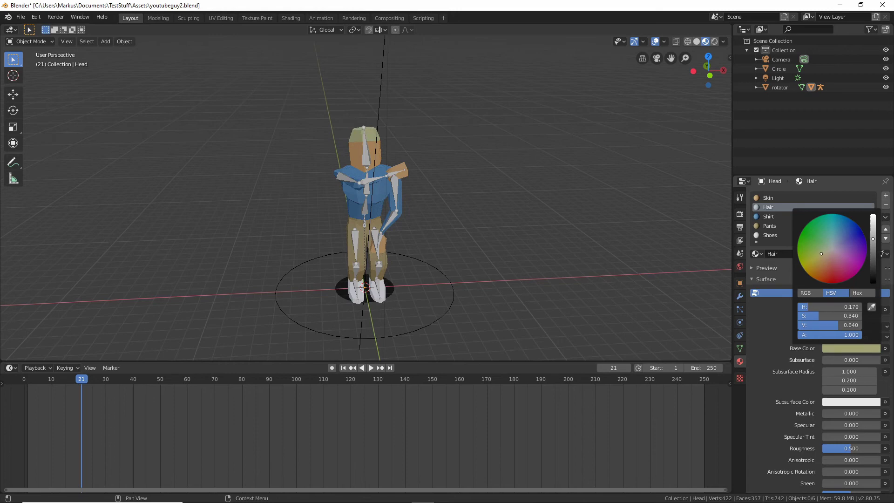
- Try a saturated red base color on the Hair material at value 0.640 and inspect the character from several angles
mouse_move(820, 253)
left_mouse_down()
mouse_move(816, 262)
mouse_move(834, 268)
mouse_move(828, 273)
left_mouse_up()
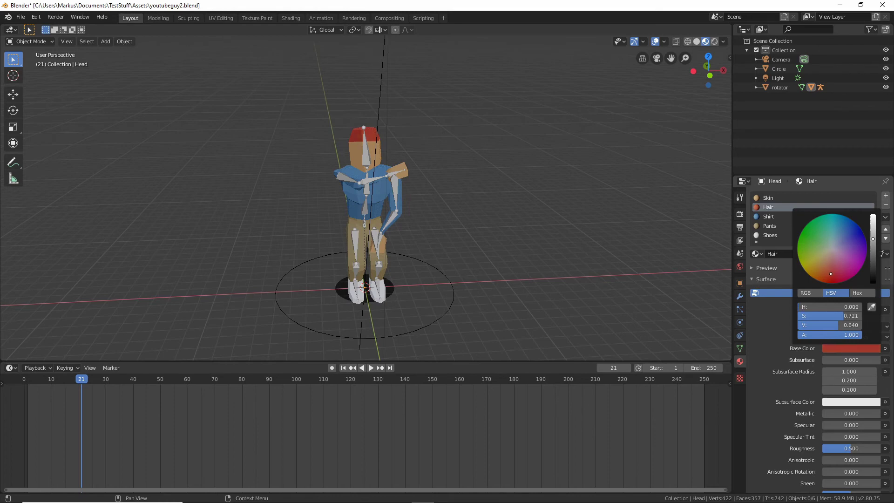
left_click_drag(830, 274, 830, 277)
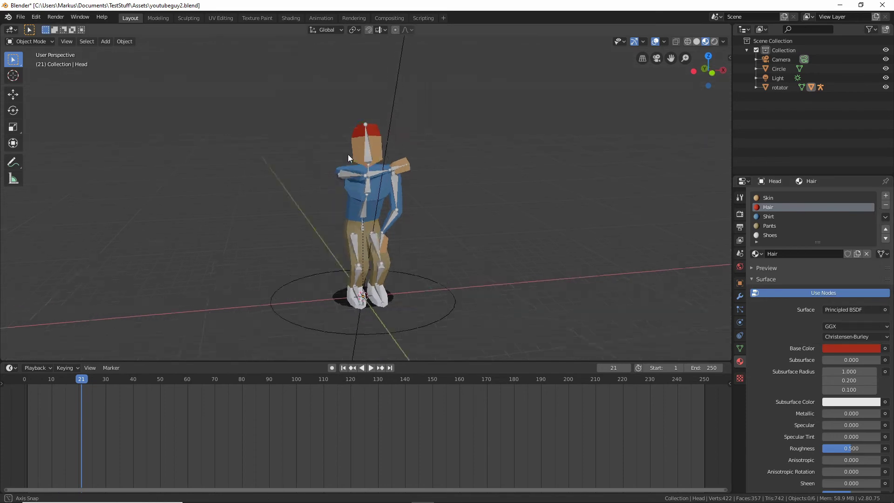
middle_click_drag(347, 154, 371, 154)
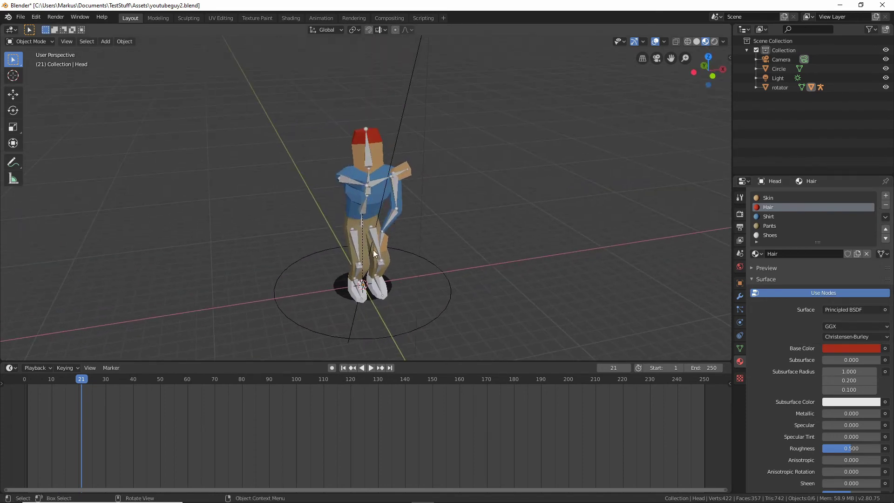
middle_click_drag(373, 250, 406, 264)
- Try a near-black base color on the Hair material, with saturation 0 and value 0.127, and test-render the frame
left_click(833, 347)
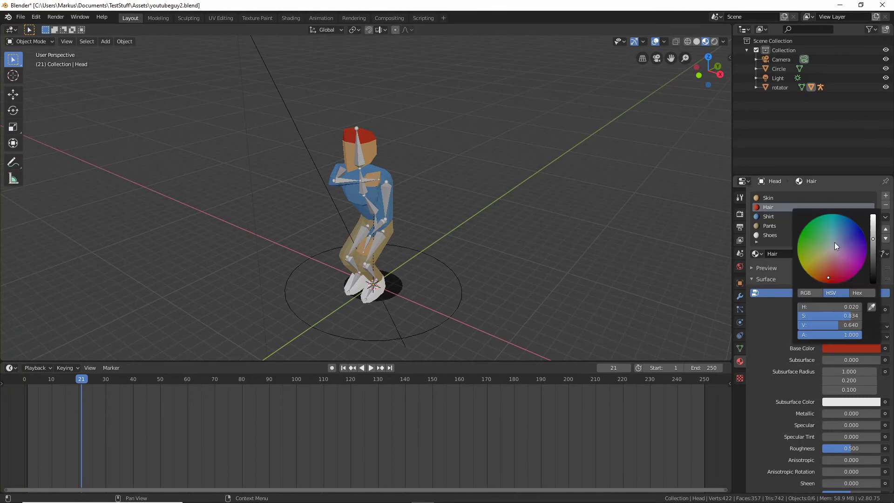
left_click(825, 260)
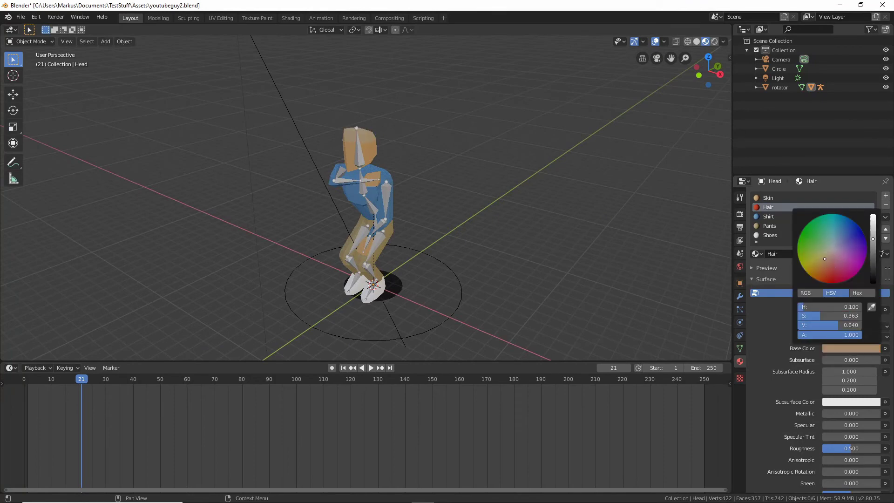
mouse_move(827, 259)
left_mouse_down()
mouse_move(835, 249)
mouse_move(873, 282)
left_mouse_up()
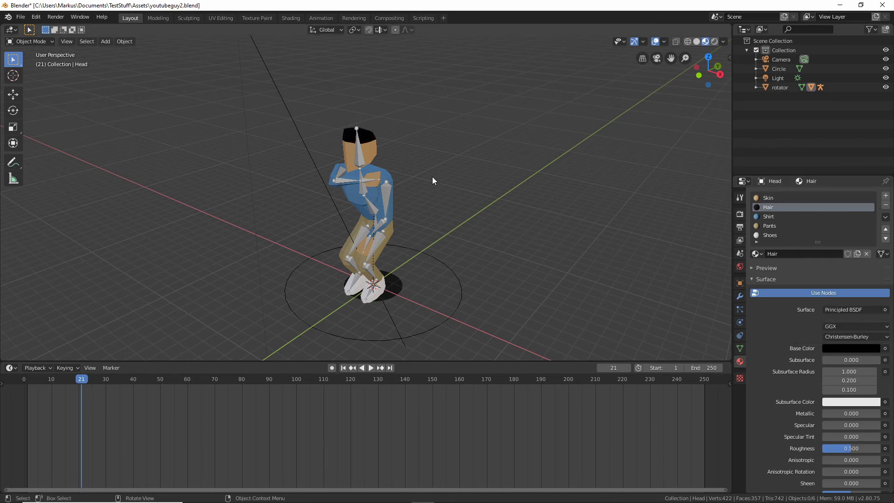
left_click(848, 348)
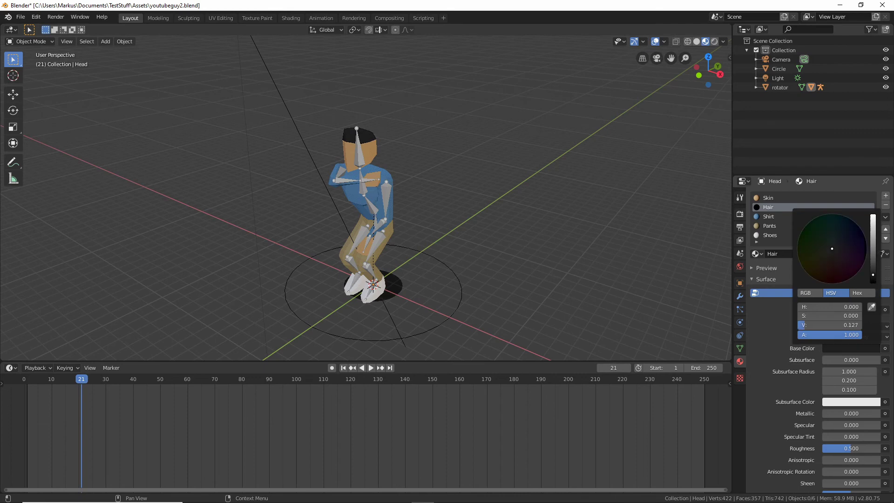
middle_click_drag(446, 176, 483, 179)
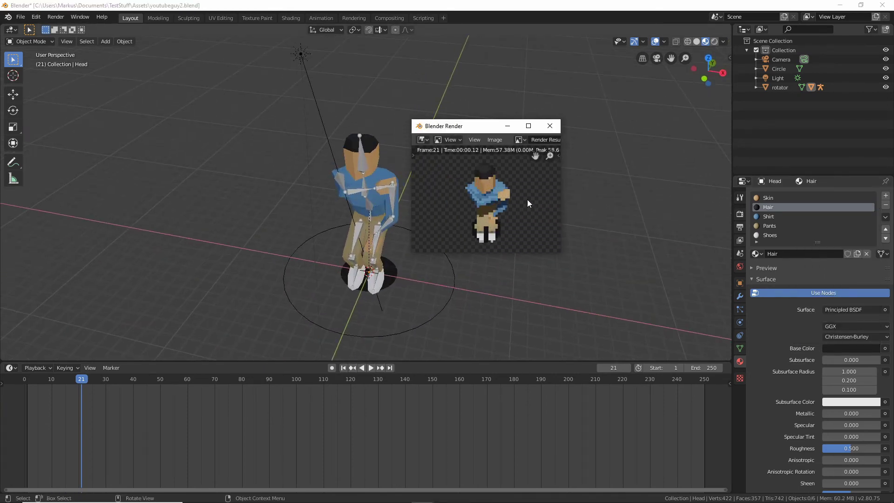
left_click(555, 131)
- Try a blue base color on the Hair material, about hue 0.578, saturation 0.424 and value 0.627, and test-render the frame
left_click(364, 142)
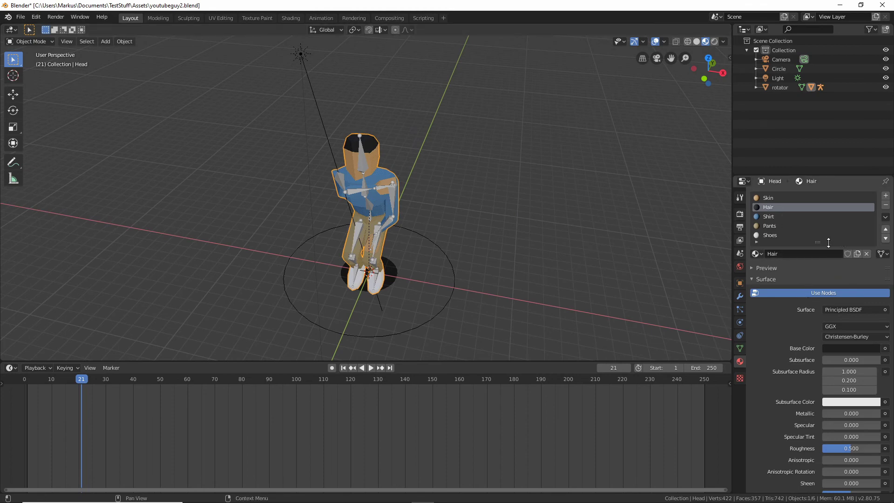
left_click(834, 348)
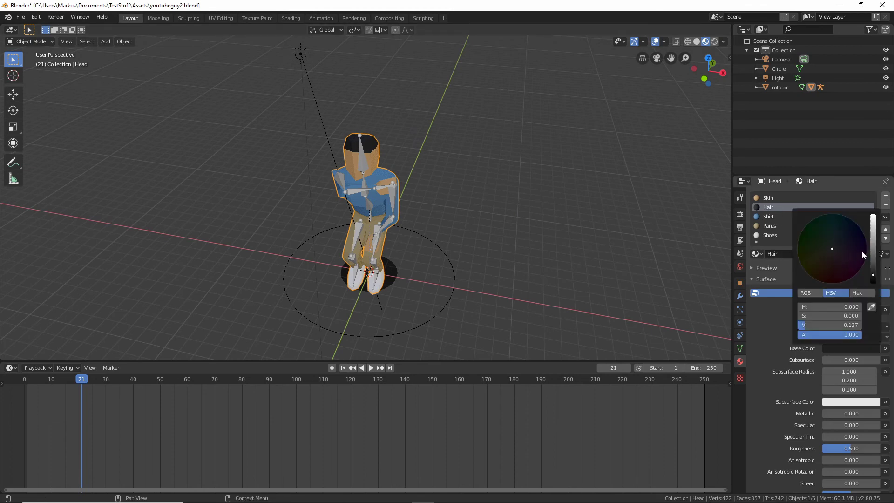
left_click_drag(863, 255, 846, 235)
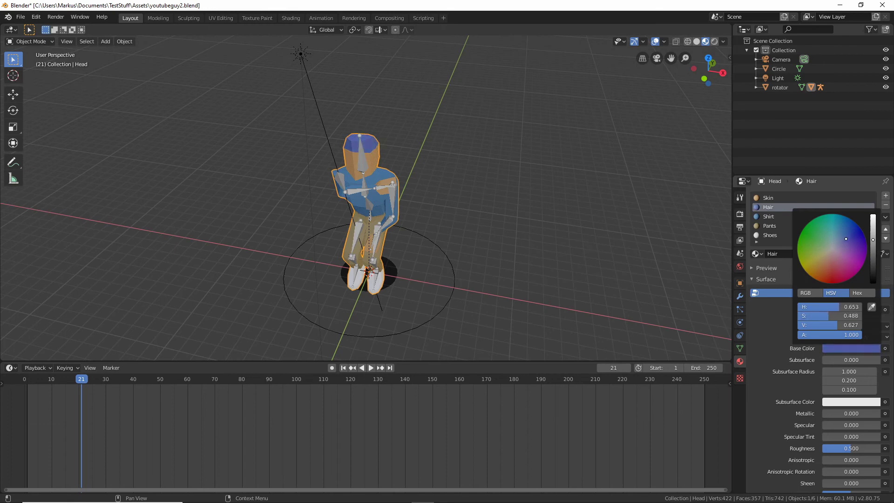
left_click_drag(844, 236, 839, 236)
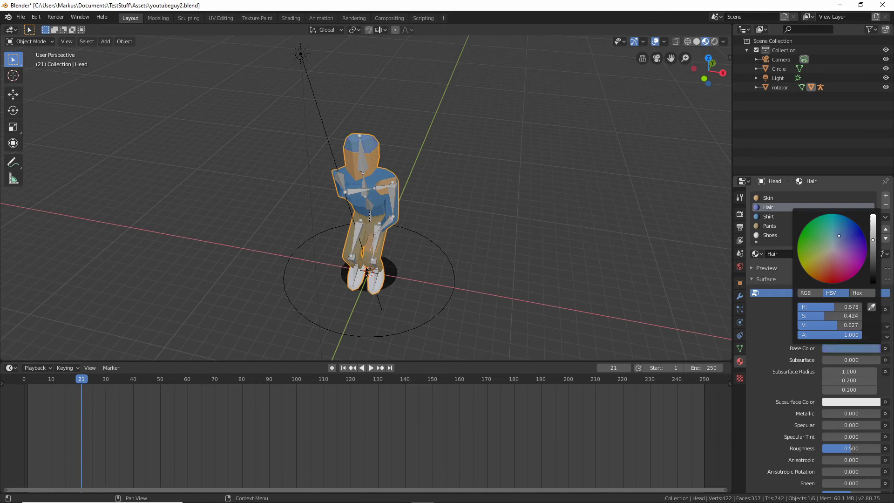
left_click(485, 160)
key("F12")
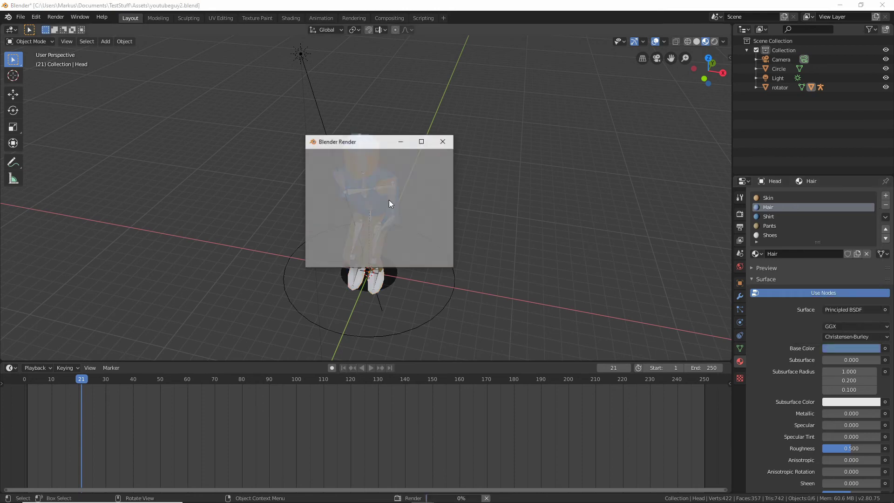
left_click(446, 146)
- Set the Hair material's base color to dark brown, with hue 0.029, saturation 0.747 and value 0.160
left_click(375, 149)
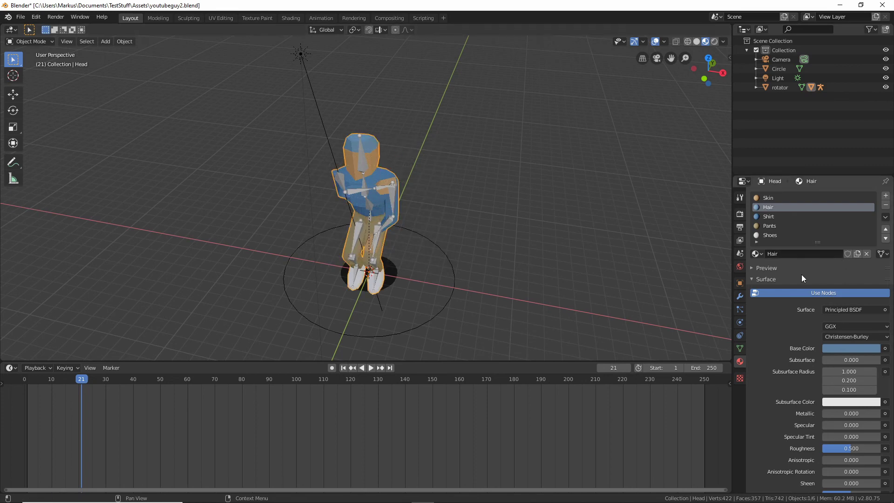
left_click(828, 348)
left_click_drag(829, 239, 830, 274)
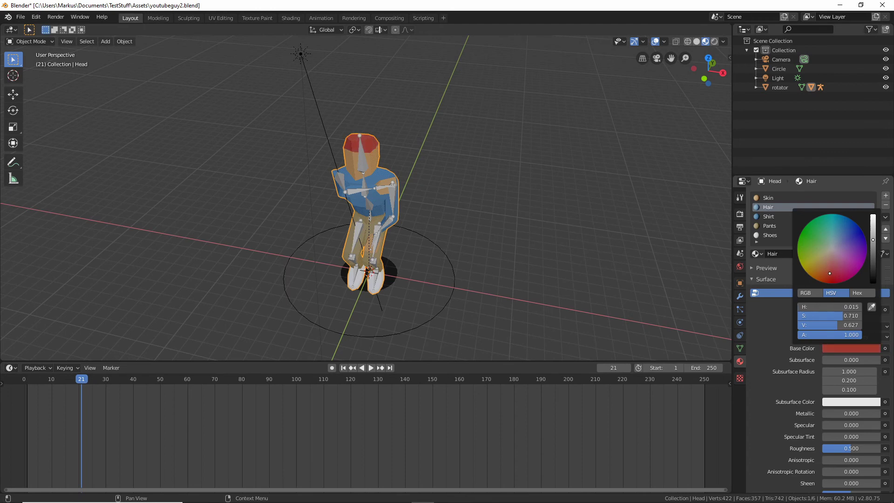
left_click_drag(874, 256, 873, 272)
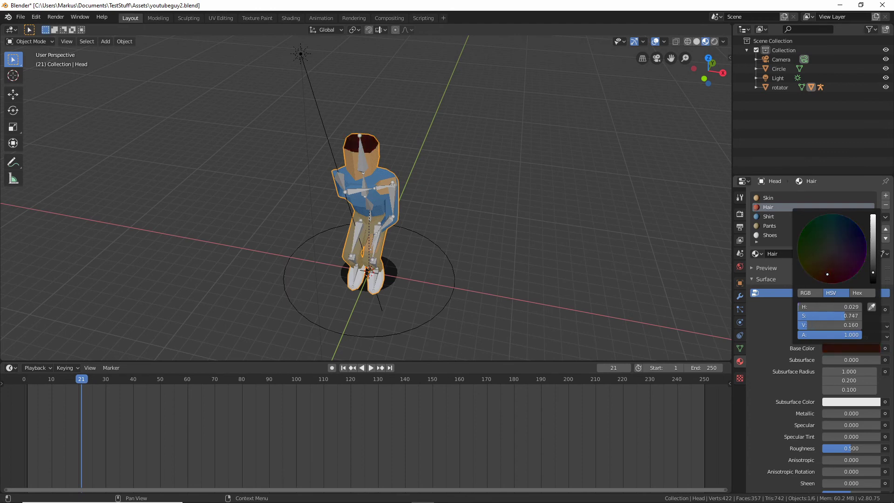
left_click(535, 131)
middle_click_drag(534, 131, 392, 88)
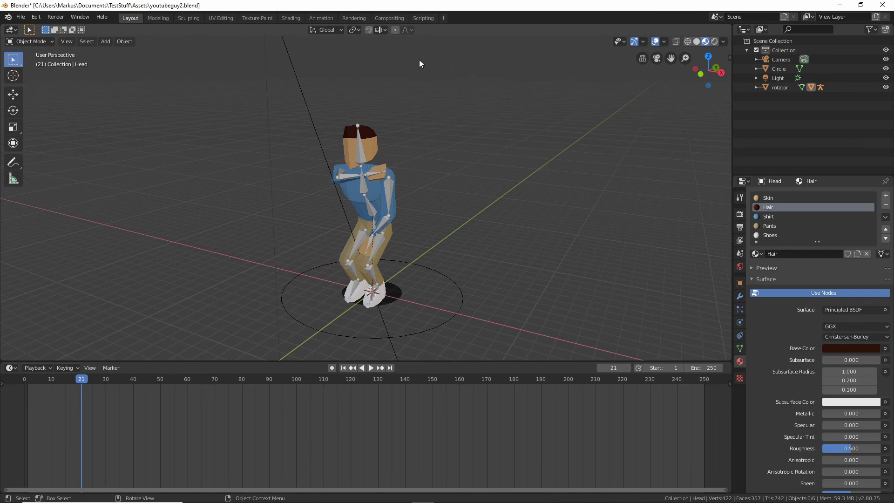
- Run the sprite-sheet script in the Scripting workspace to render the recolored character
left_click(421, 18)
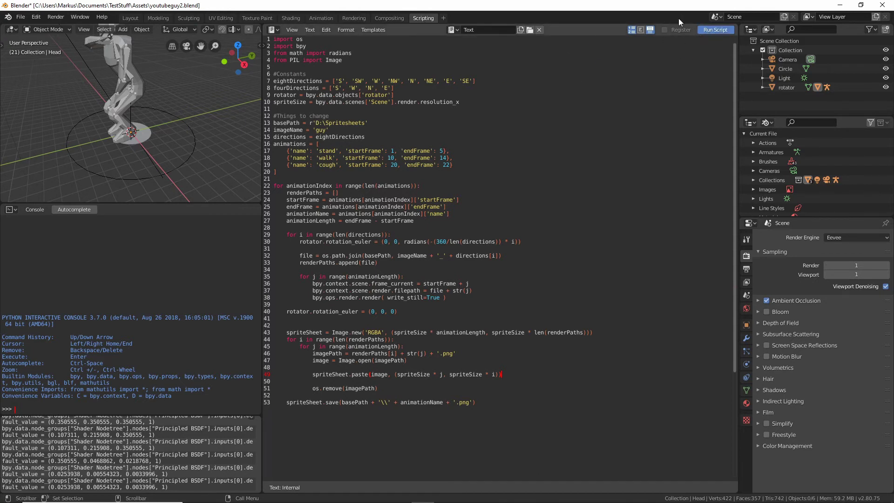
- Switch to the File Explorer window showing dave, go up to the units folder and create a subfolder named "matt"
mouse_move(240, 493)
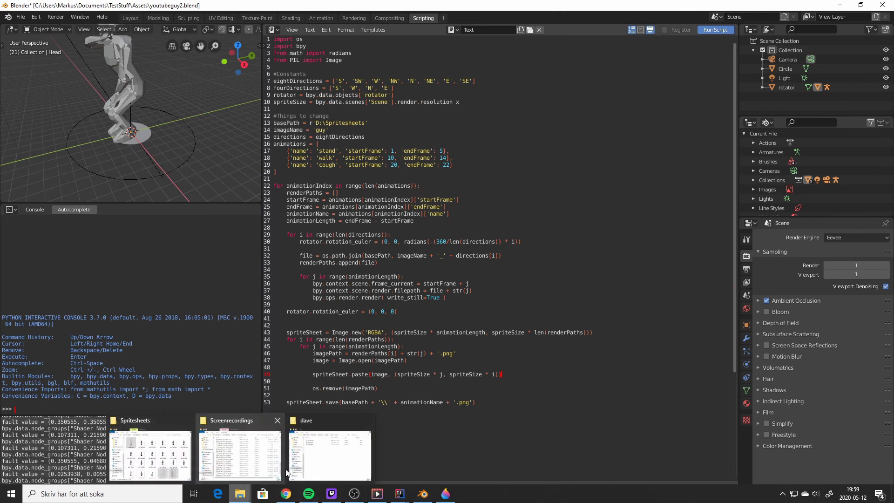
left_click(319, 453)
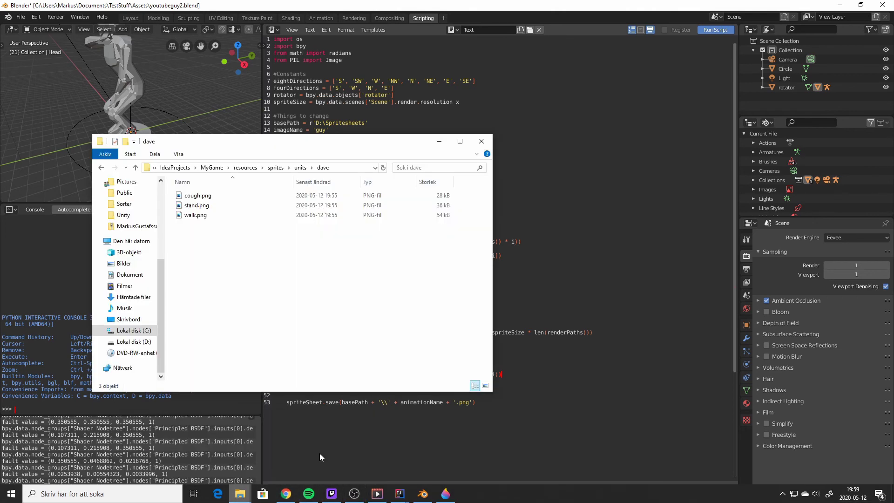
left_click(303, 168)
right_click(243, 266)
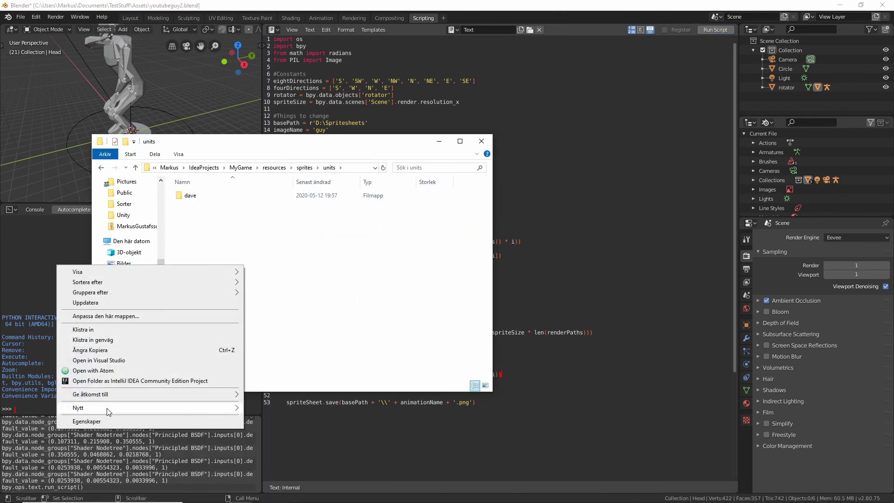
mouse_move(228, 410)
left_click(264, 409)
type("matt")
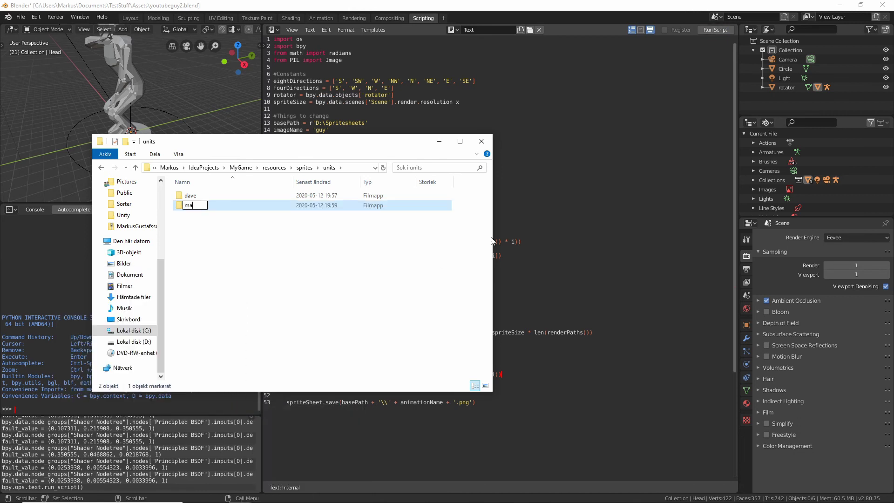
- Finalize the "matt" folder name, then copy cough.png, stand.png and walk.png from the Spritesheets folder on drive D
left_click(418, 253)
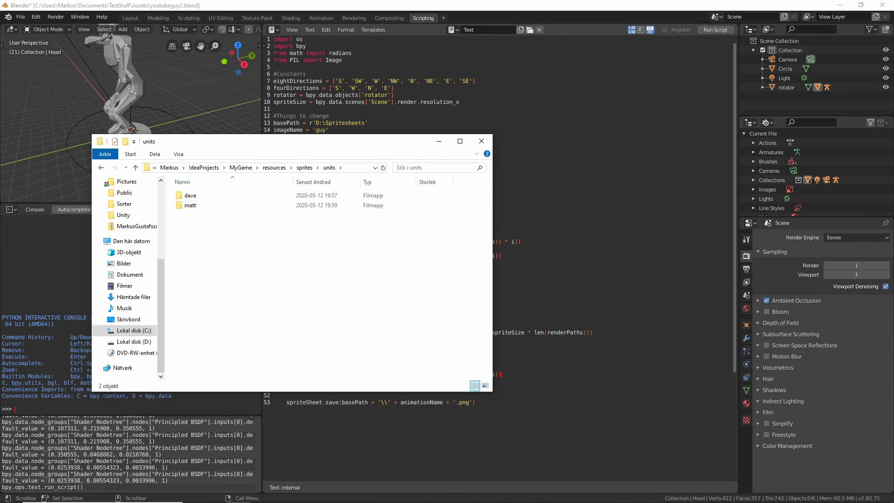
left_click(235, 495)
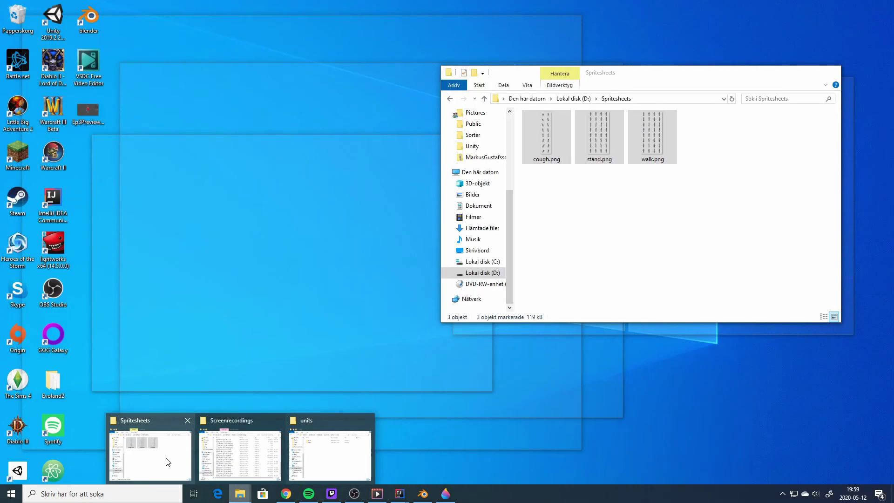
left_click(159, 464)
left_click_drag(757, 209, 524, 110)
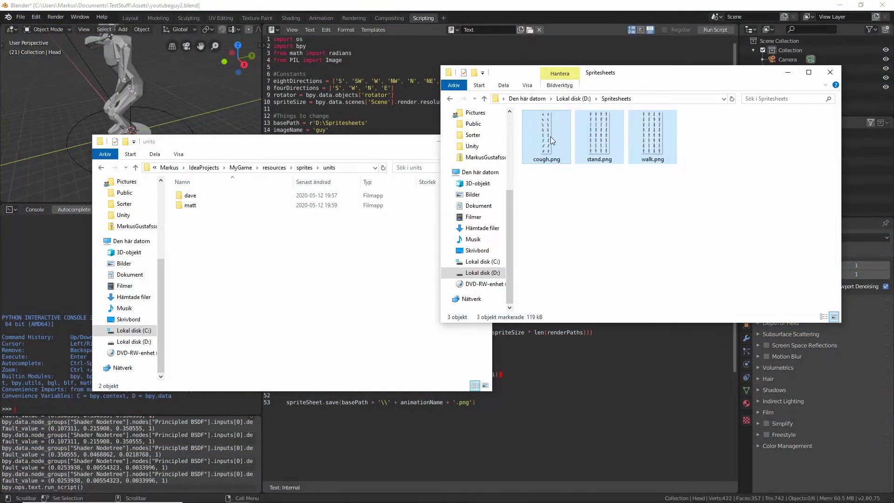
right_click(551, 136)
left_click(423, 331)
- Open the matt folder inside units and paste the three copied sprite sheets into it
left_click(247, 251)
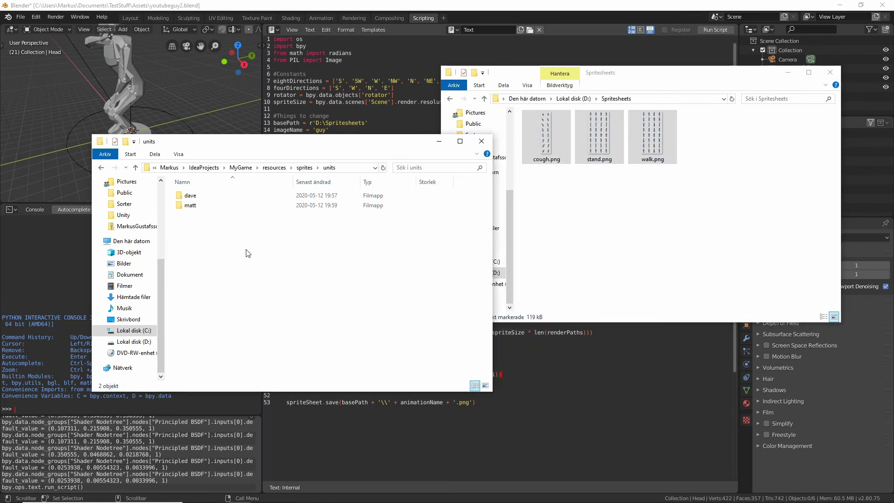
left_click(188, 205)
double_click(188, 205)
right_click(245, 262)
left_click(196, 328)
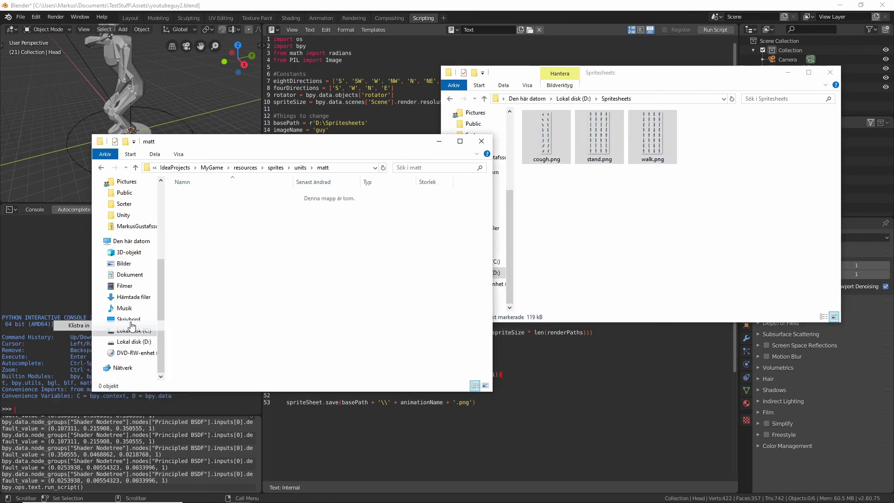
key("alt+Tab")
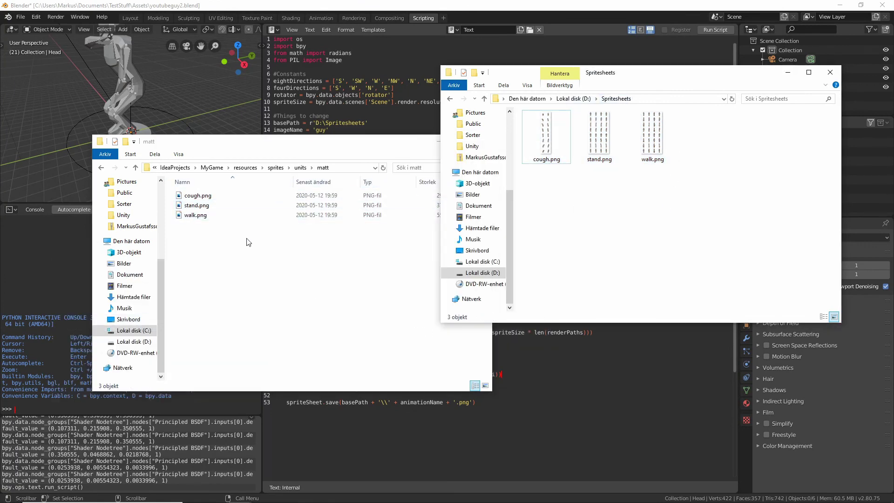
- Open matt's walk.png in Paint 3D, examine the walking sprites and their shadows up close, and close it again
left_click(209, 215)
right_click(209, 215)
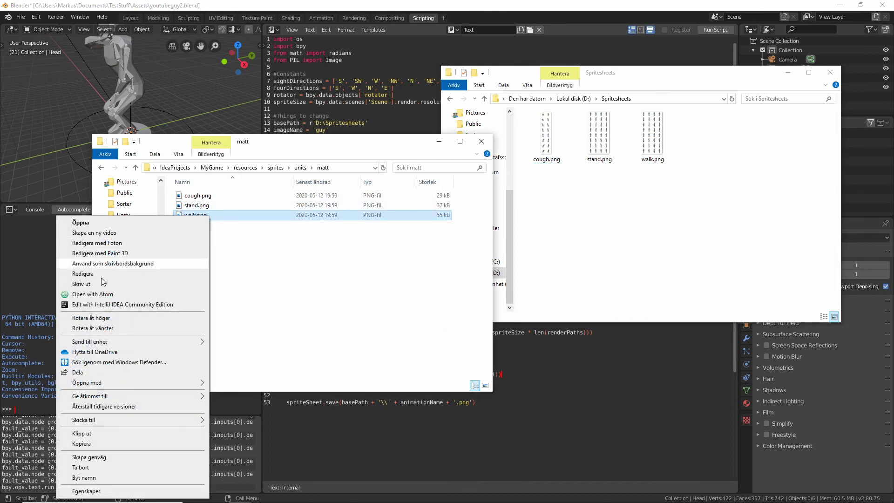
left_click(111, 253)
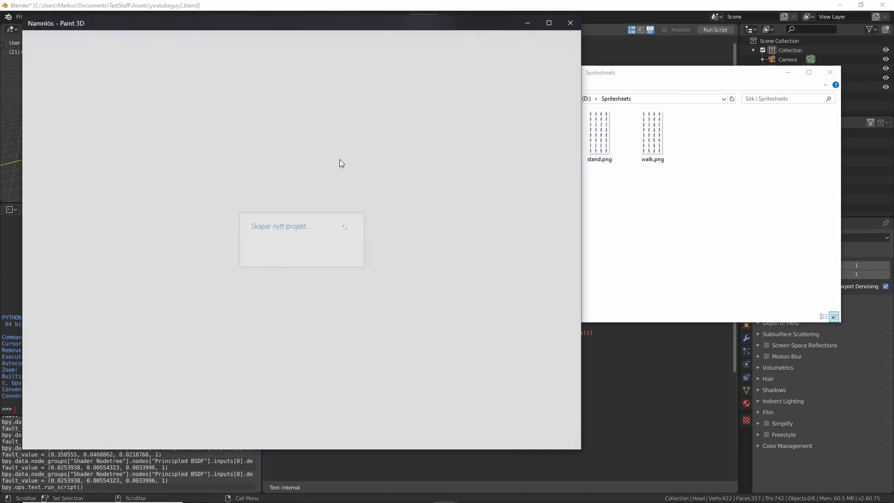
scroll(297, 210, "up", 4, "ctrl")
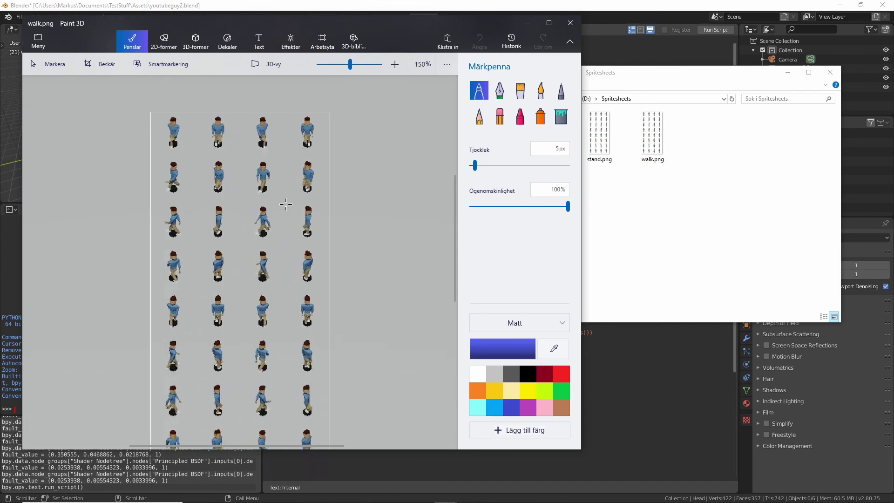
scroll(297, 210, "up", 5, "ctrl")
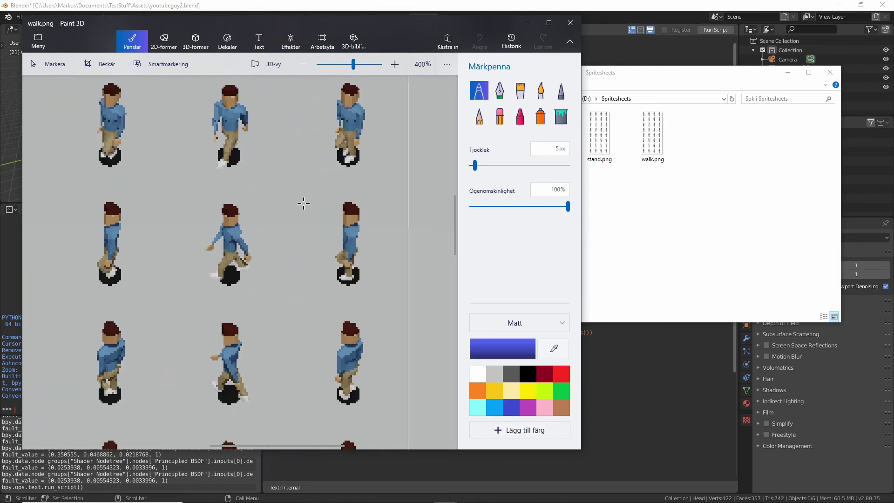
scroll(309, 189, "down", 5, "ctrl")
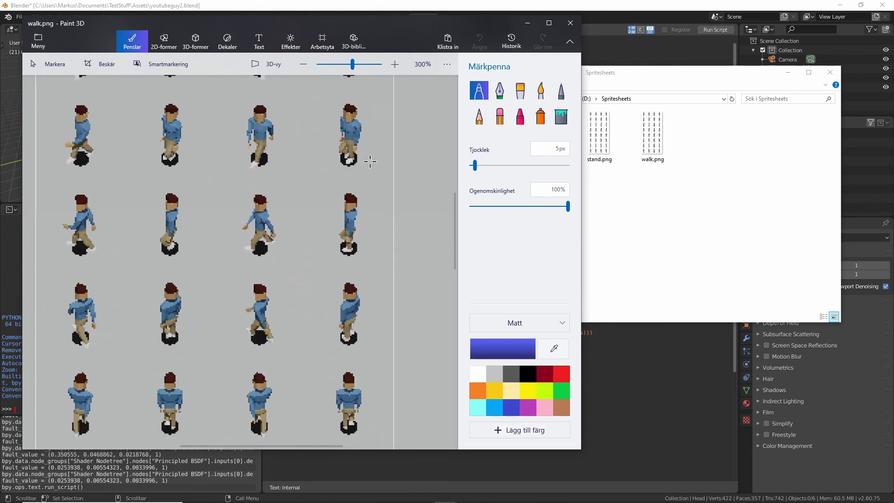
mouse_move(453, 220)
left_mouse_down()
mouse_move(451, 206)
mouse_move(468, 328)
left_mouse_up()
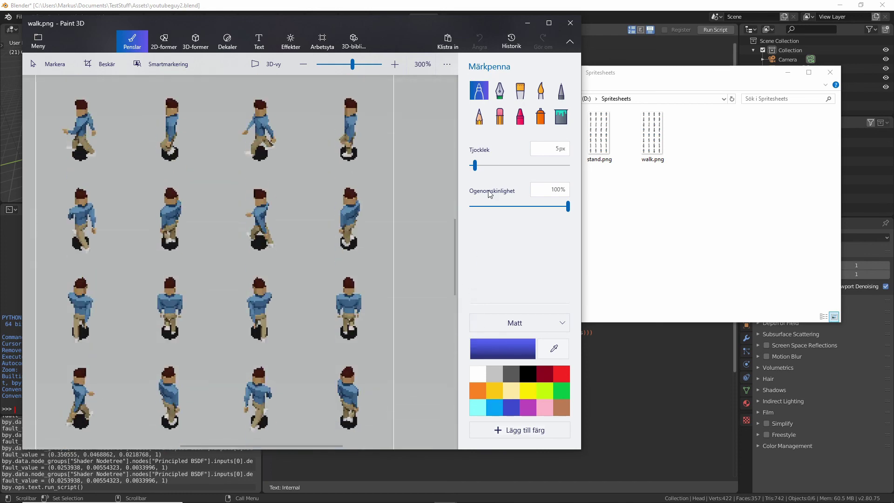
left_click(570, 23)
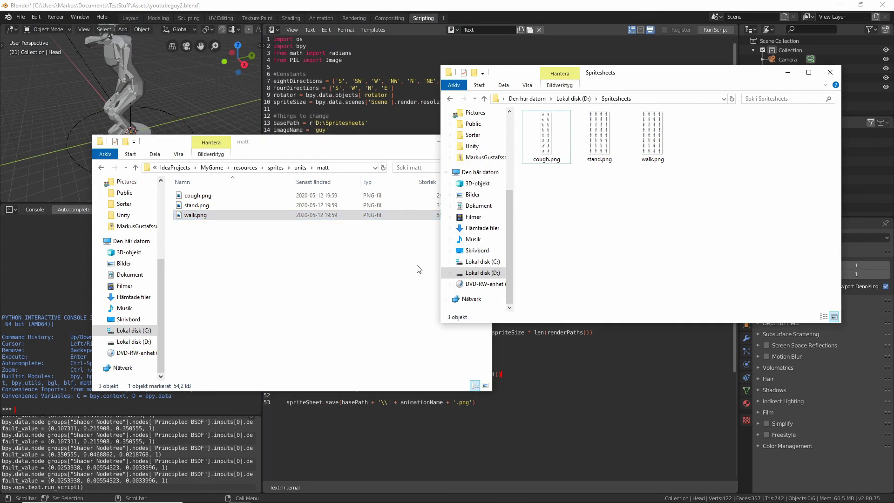
- Go back up from the matt folder through units to the MyGame project folder
left_click(301, 167)
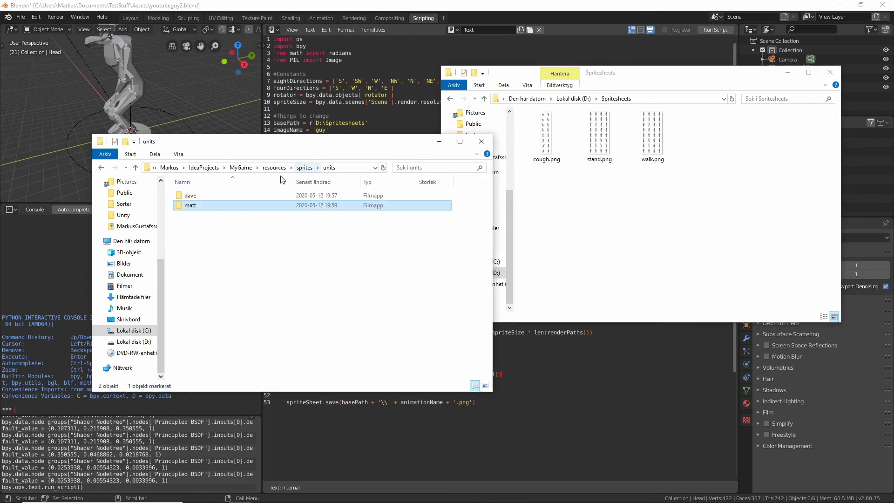
left_click(240, 167)
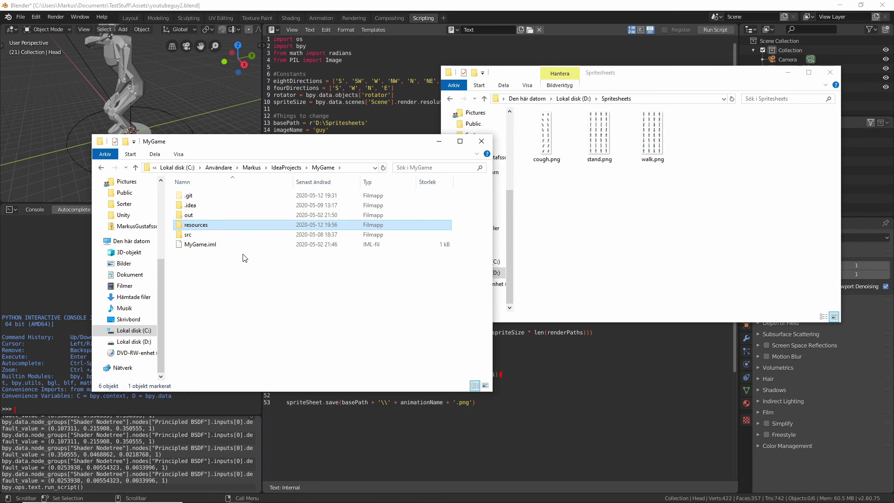
left_click(637, 259)
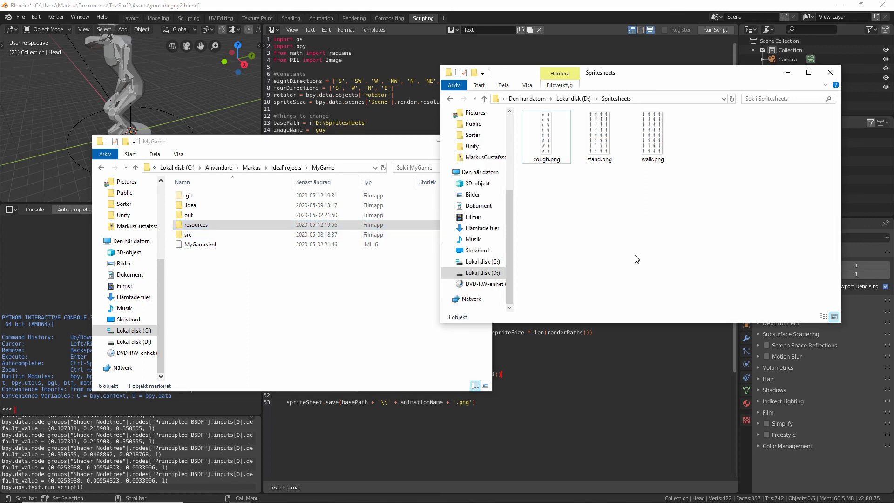
left_click(310, 329)
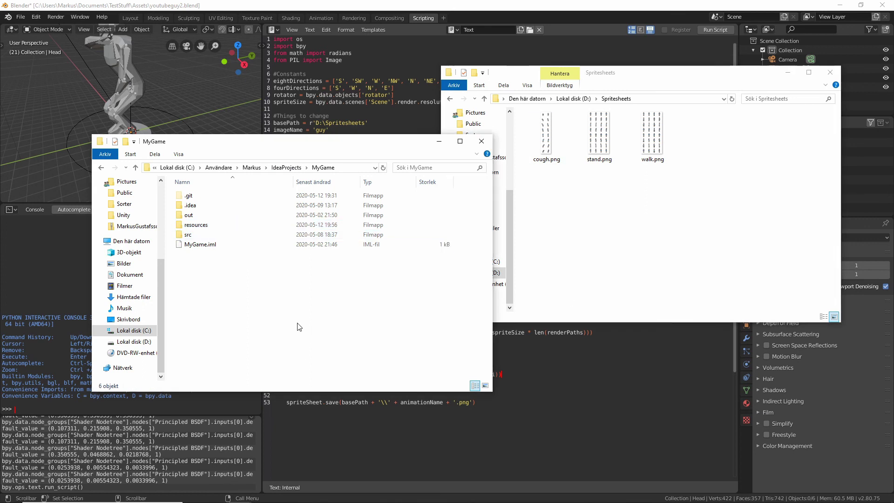